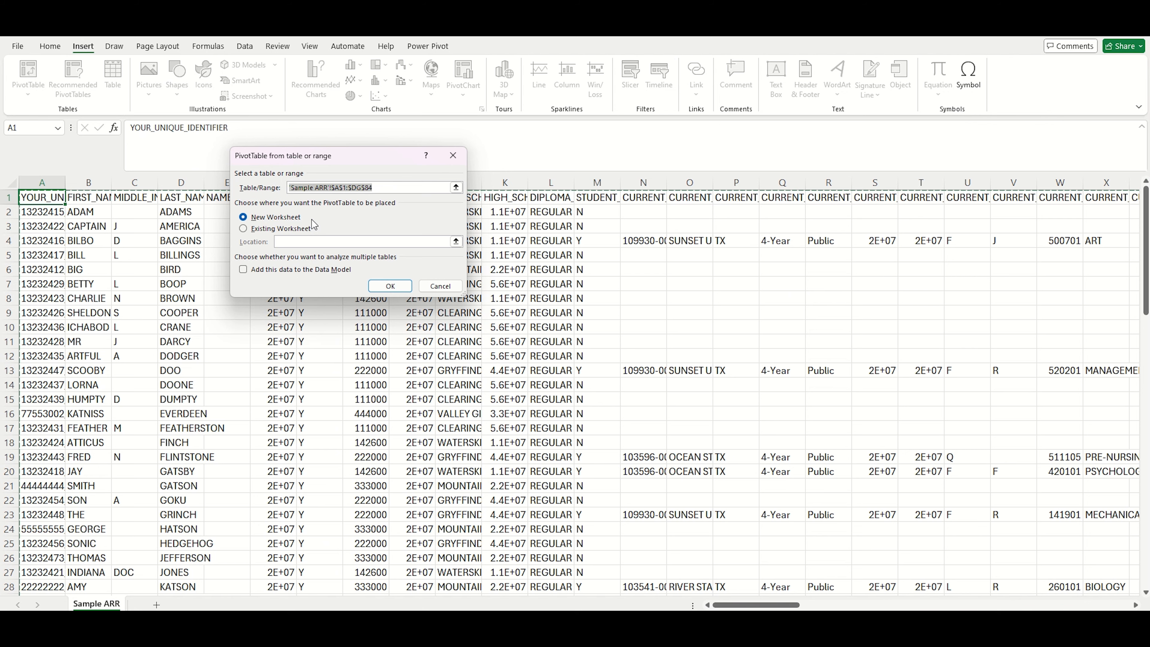
Step: Create a PivotTable from the Sample ARR range on a new worksheet and add FIRST_CREDENTIAL_MAJOR1 to Rows
click(373, 286)
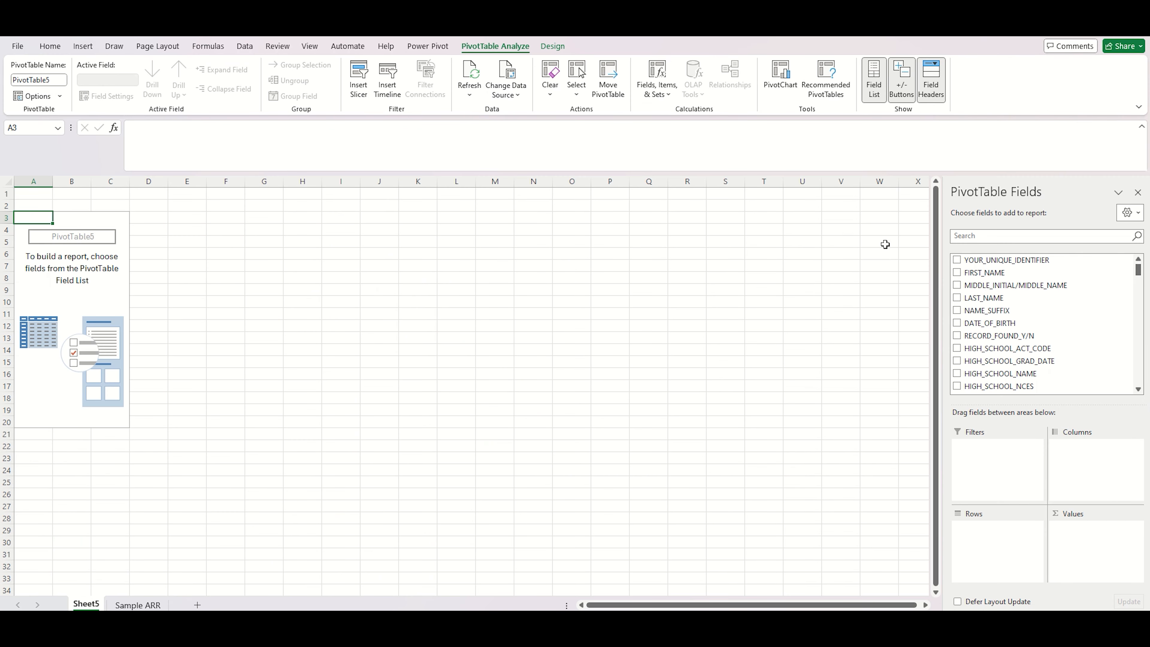
click(1011, 232)
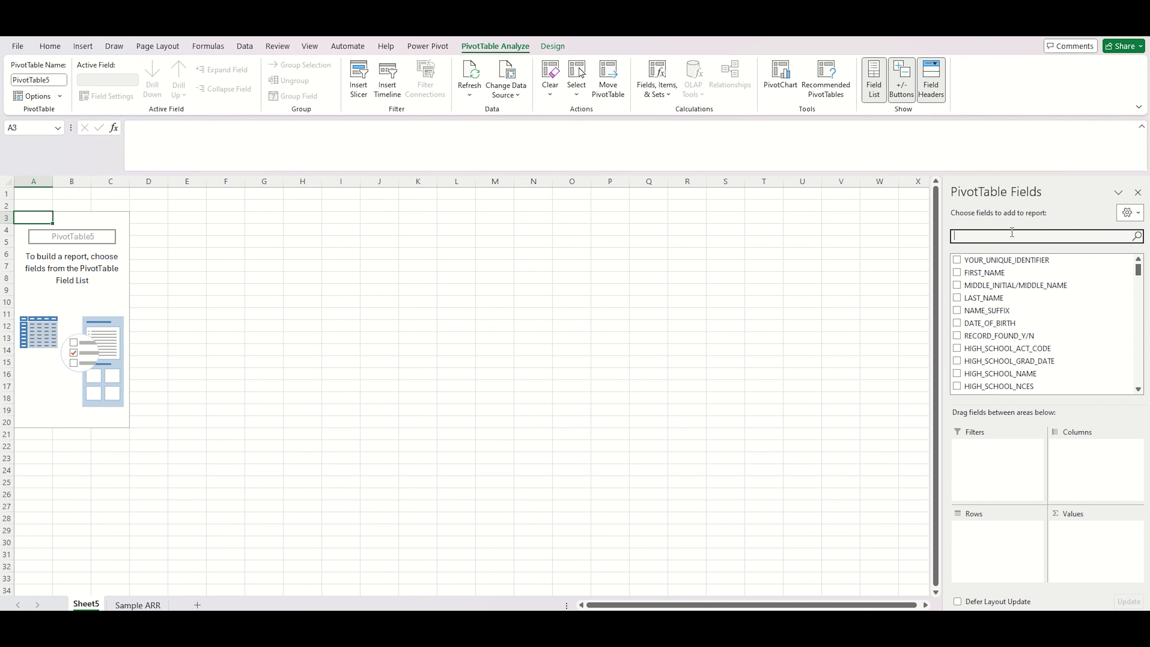
text(FIRST_C)
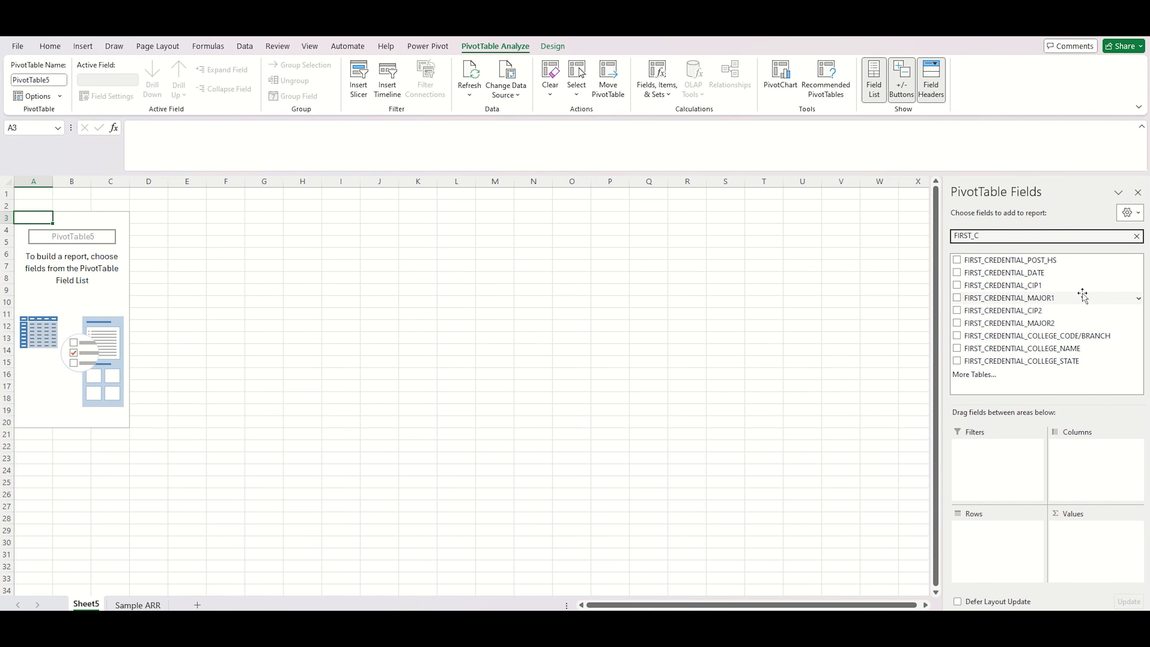
drag(1076, 299, 1012, 554)
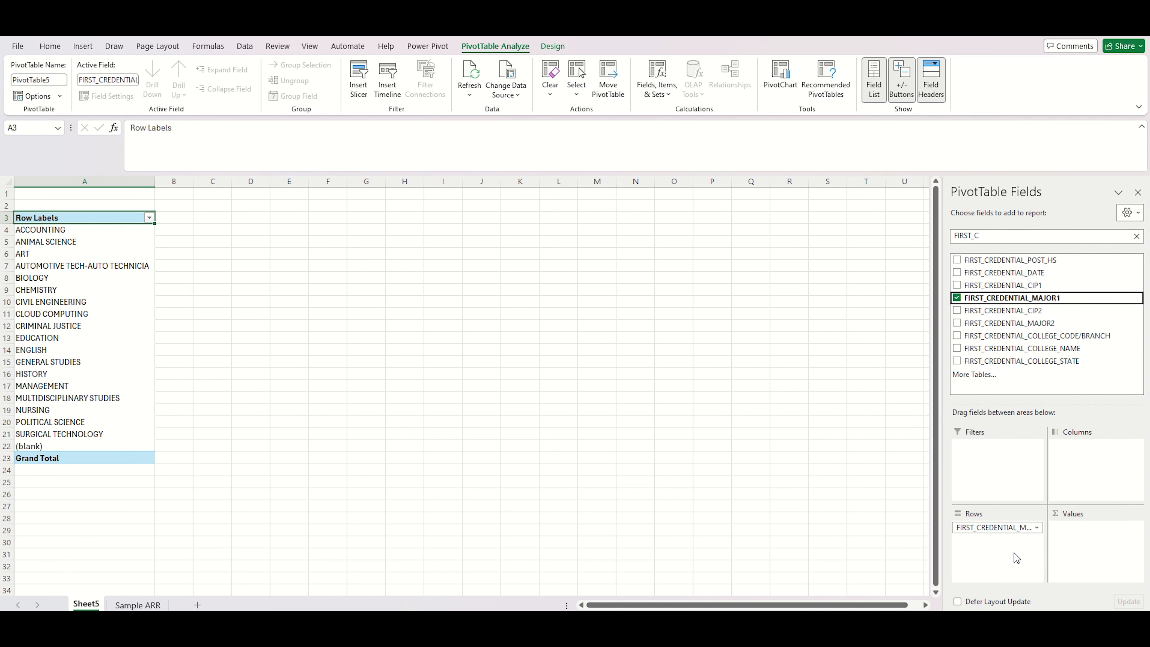
Step: Add YOUR_UNIQUE_IDENTIFIER to Values as a count and sort the counts largest to smallest
click(1136, 236)
drag(1063, 261, 1102, 549)
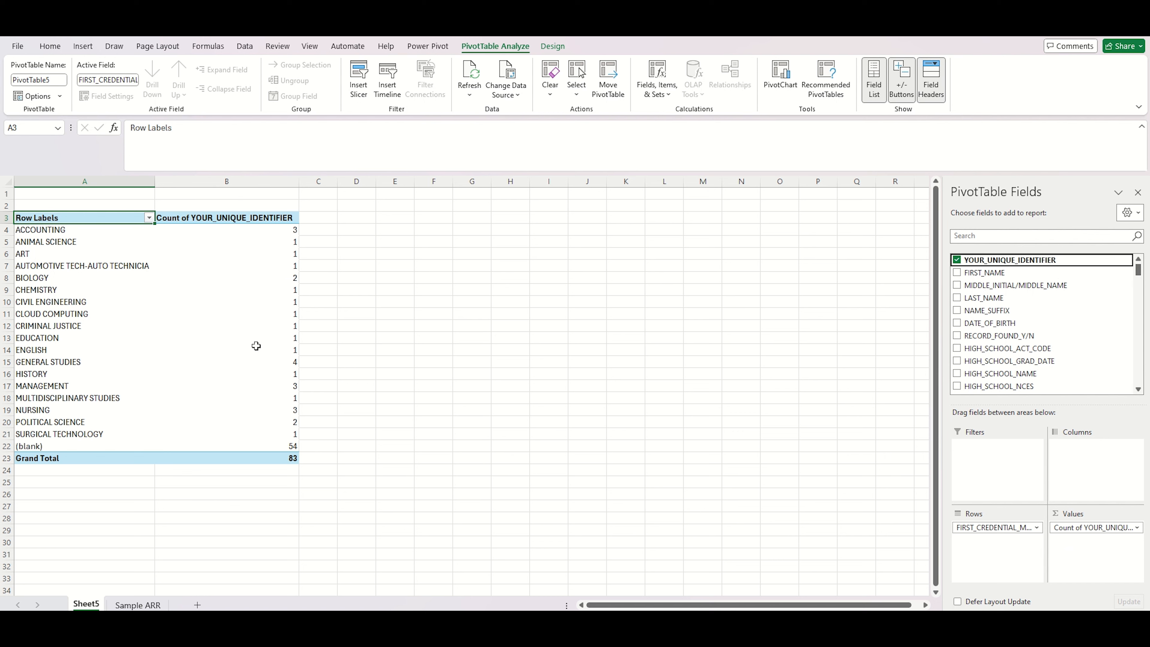
right_click(256, 347)
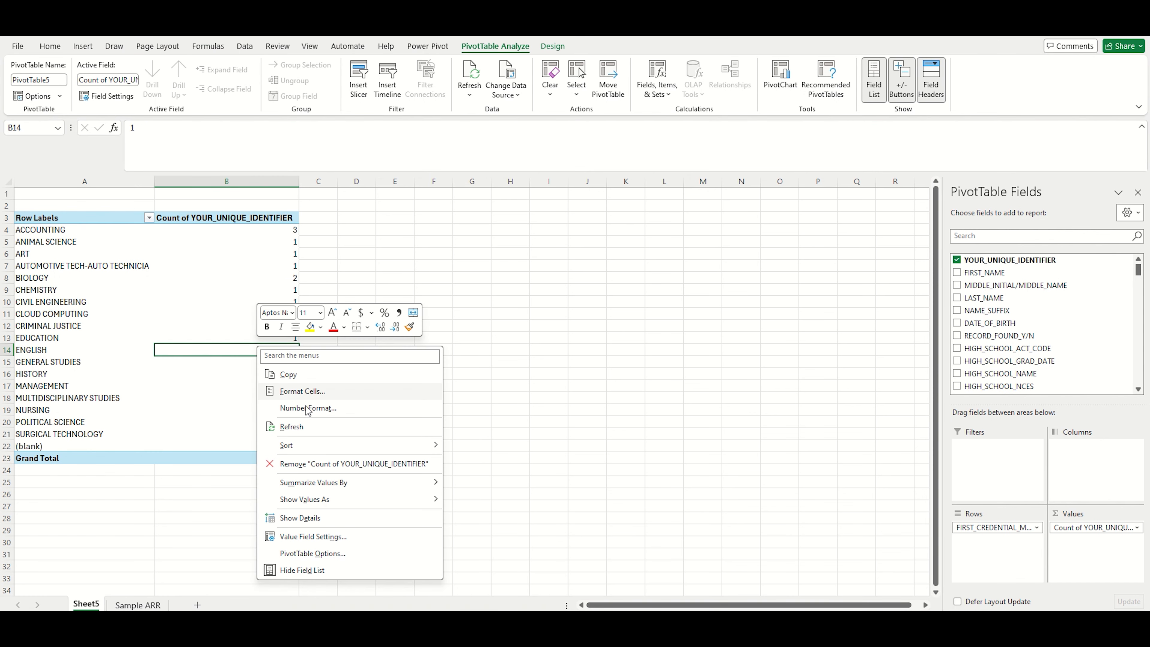
mouse_move(325, 453)
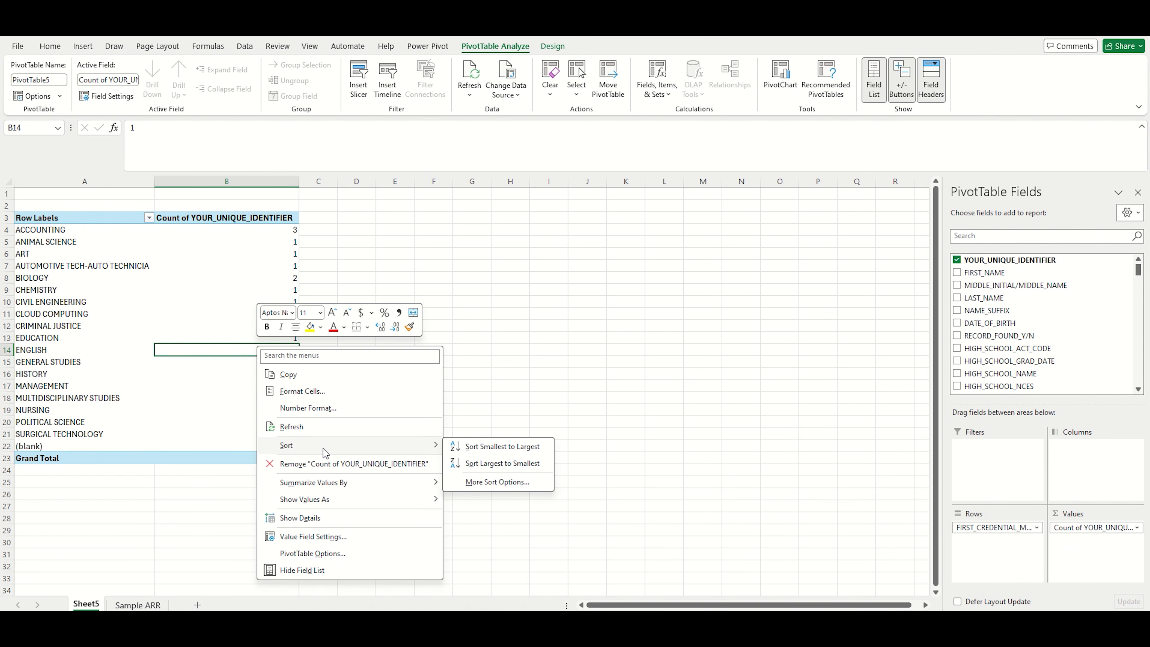
click(501, 466)
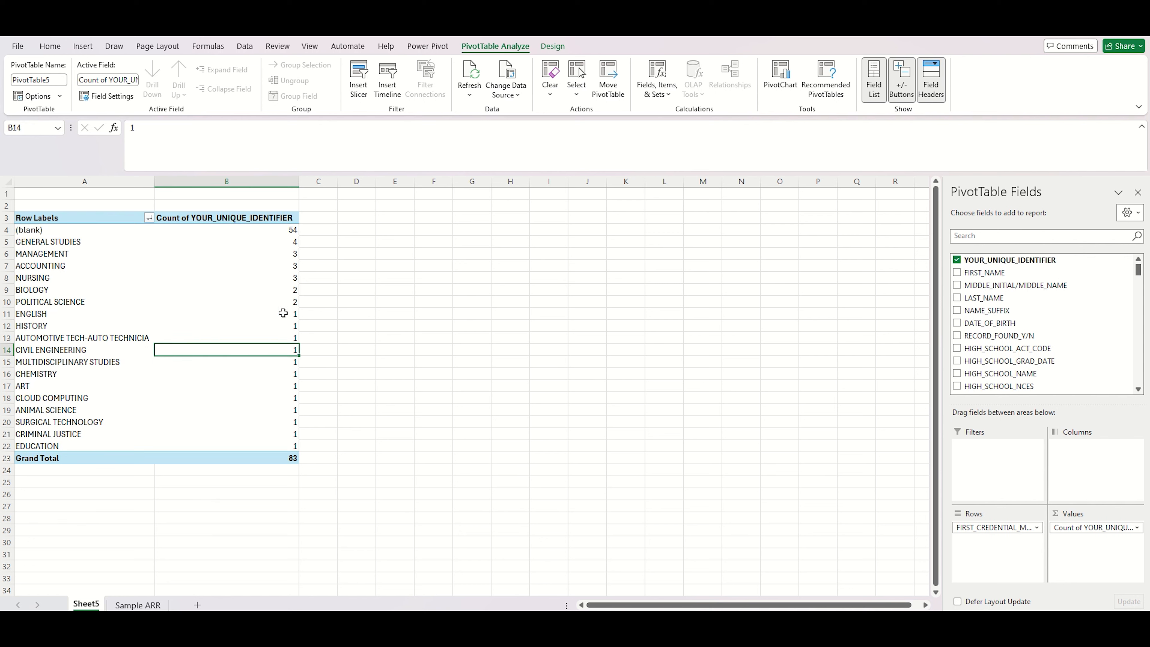
Step: Filter the row labels to exclude the (blank) major
click(148, 218)
drag(155, 372, 156, 421)
click(35, 431)
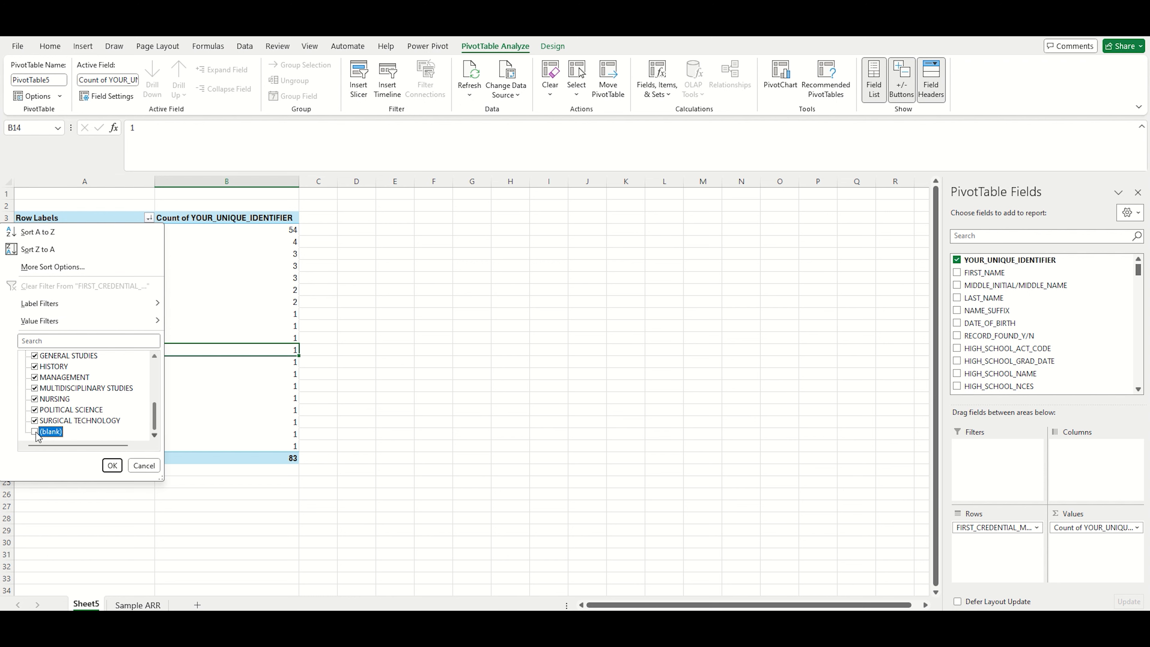
click(111, 466)
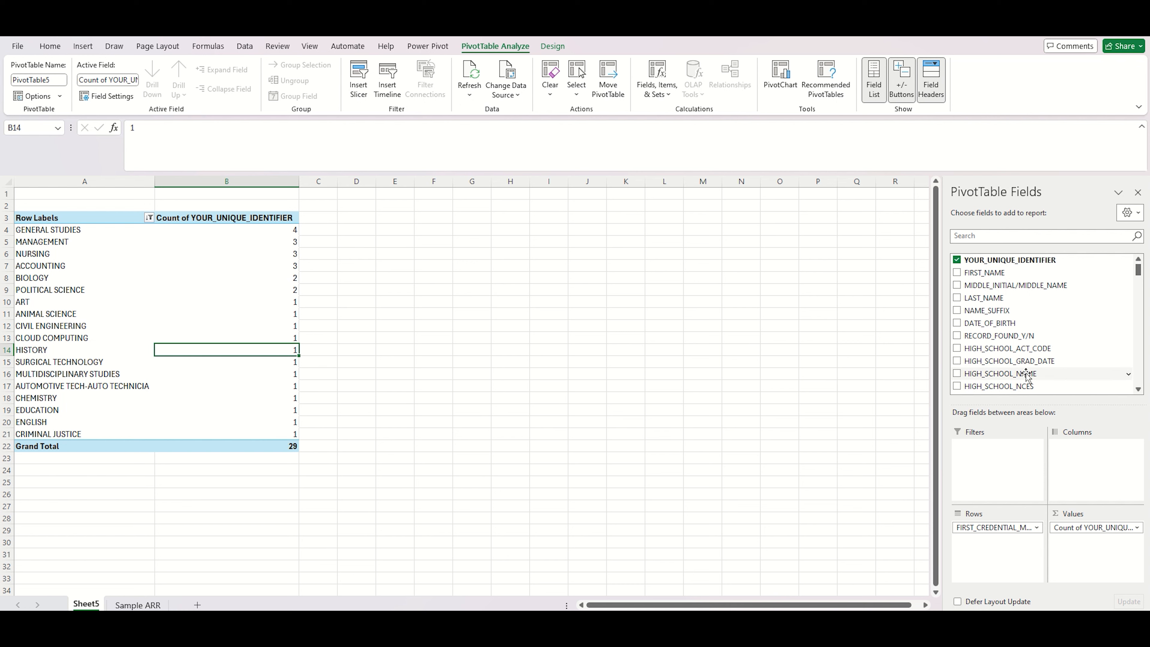
Step: Add HIGH_SCHOOL_NAME as a report filter and filter the PivotTable to CLEARINGHOUSE ACADEMY
drag(1027, 374, 996, 484)
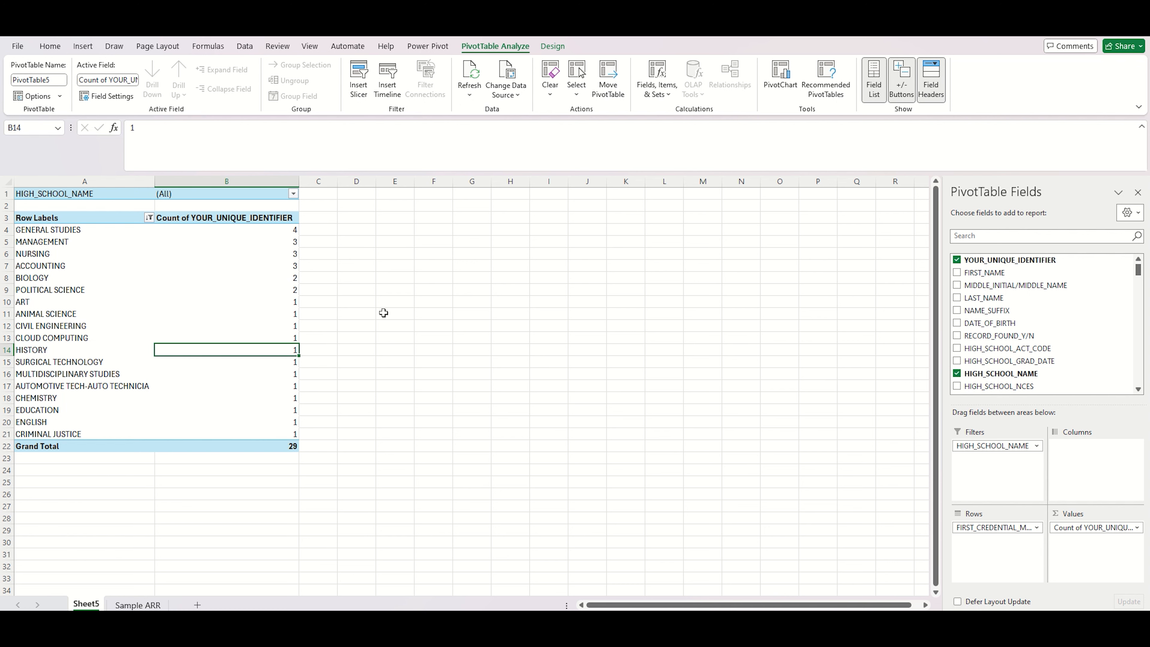
click(294, 194)
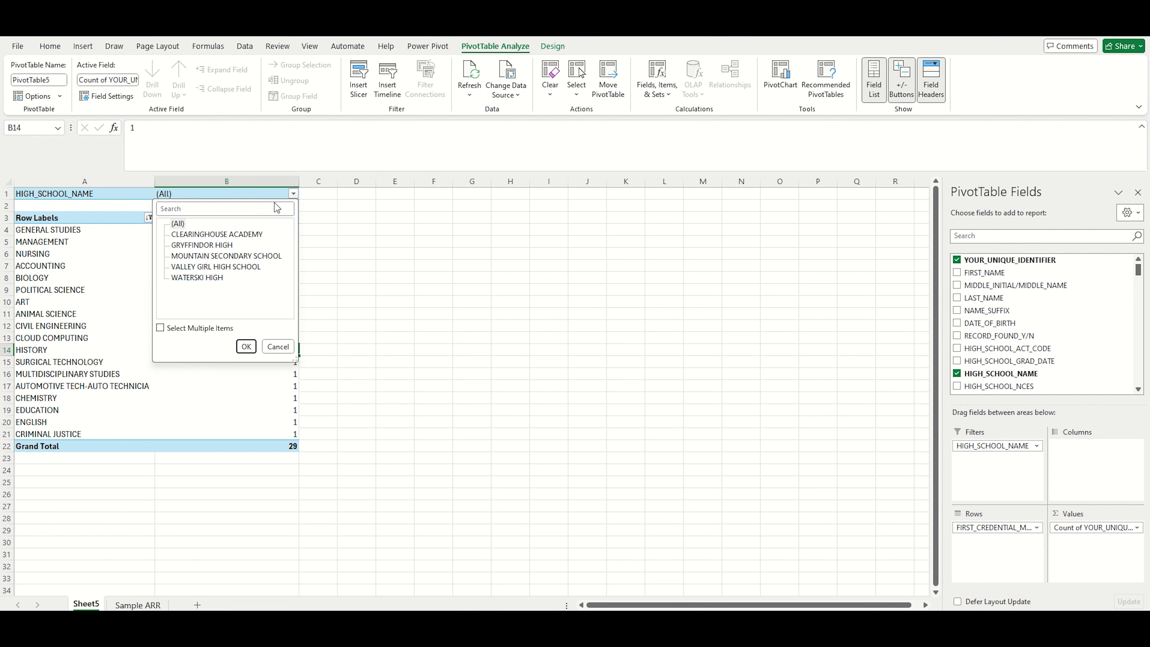
click(255, 237)
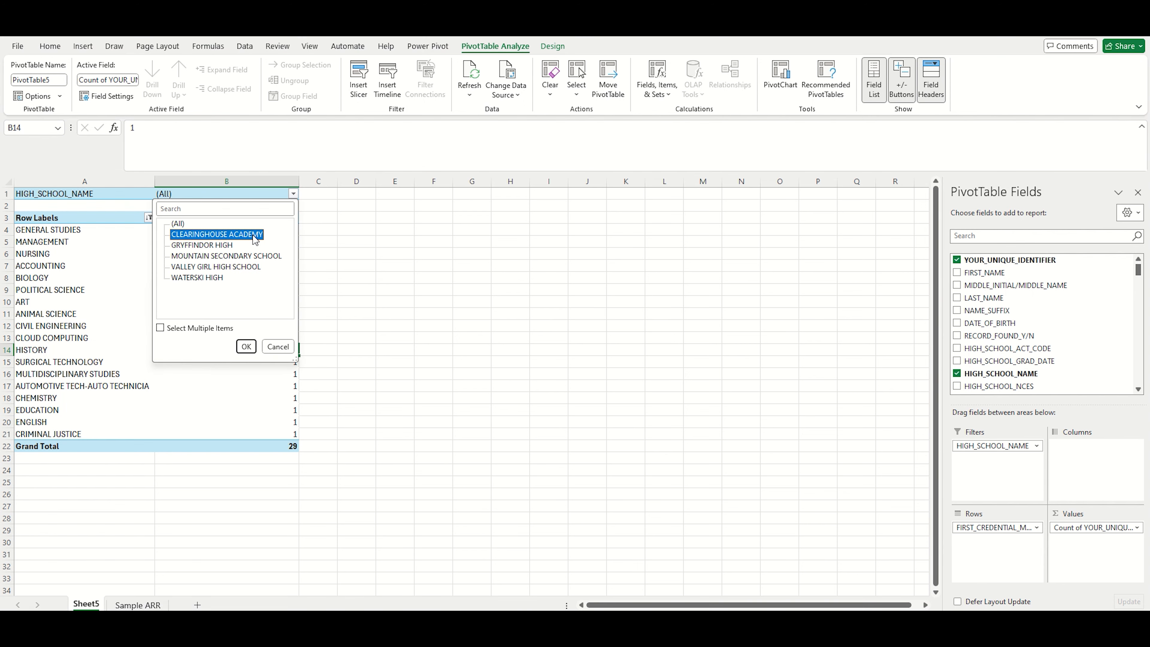
click(245, 347)
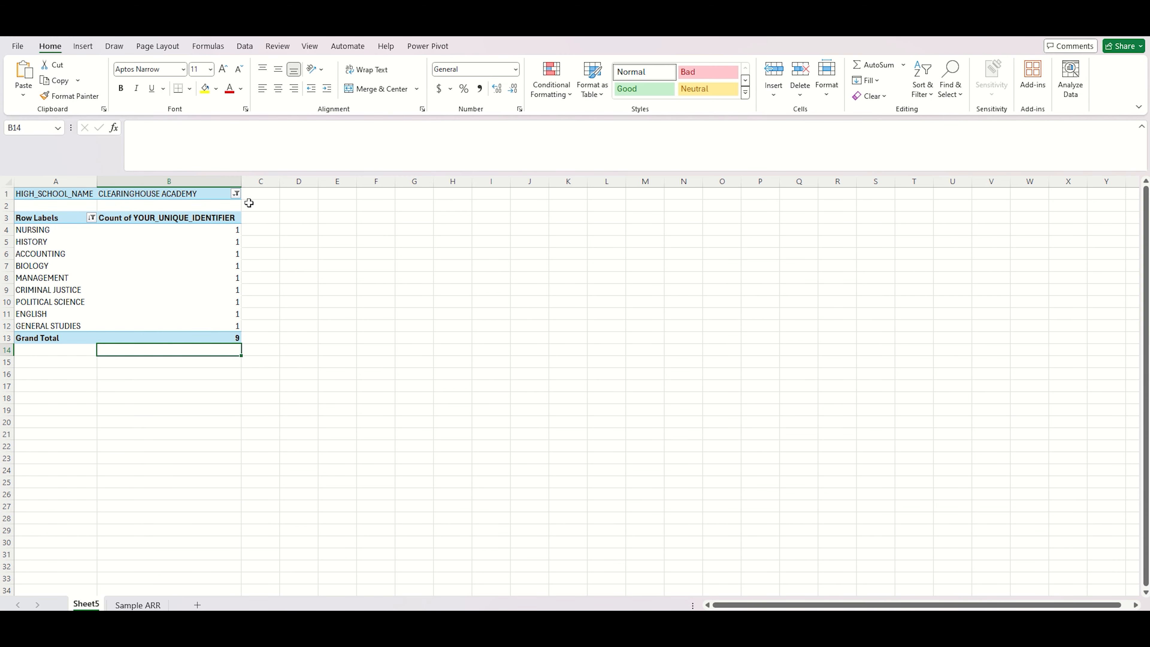
Step: Change the high school filter to GRYFFINDOR HIGH
click(236, 194)
click(172, 249)
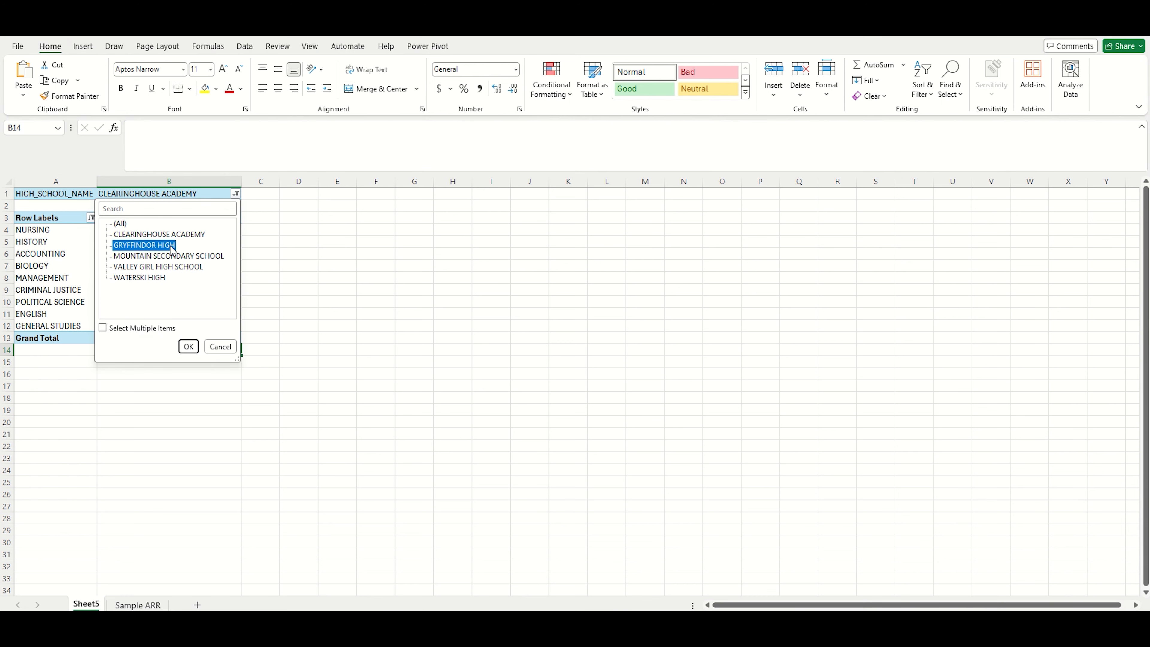
click(189, 346)
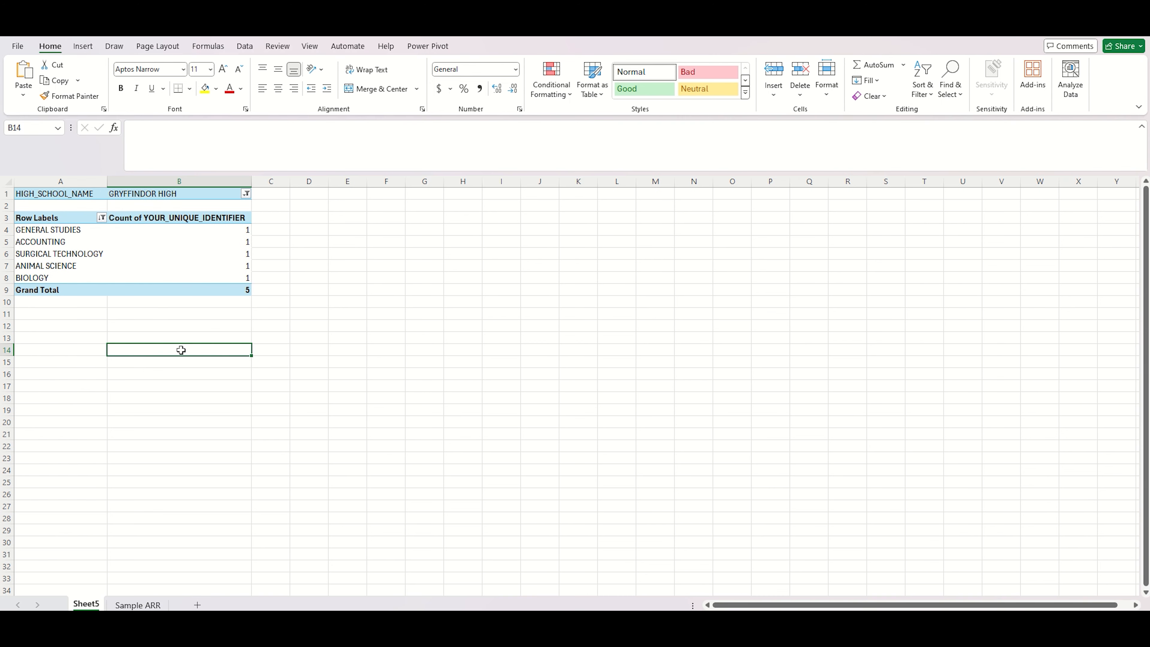
Step: Change the high school filter to VALLEY GIRL HIGH SCHOOL
click(246, 194)
click(198, 267)
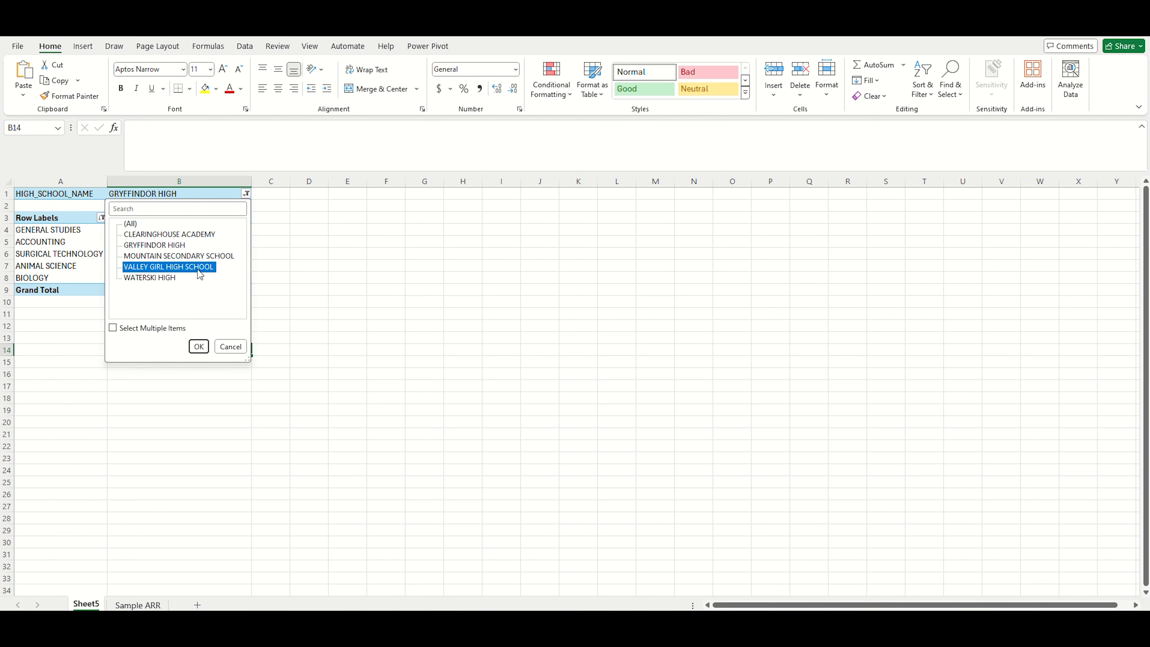
click(198, 346)
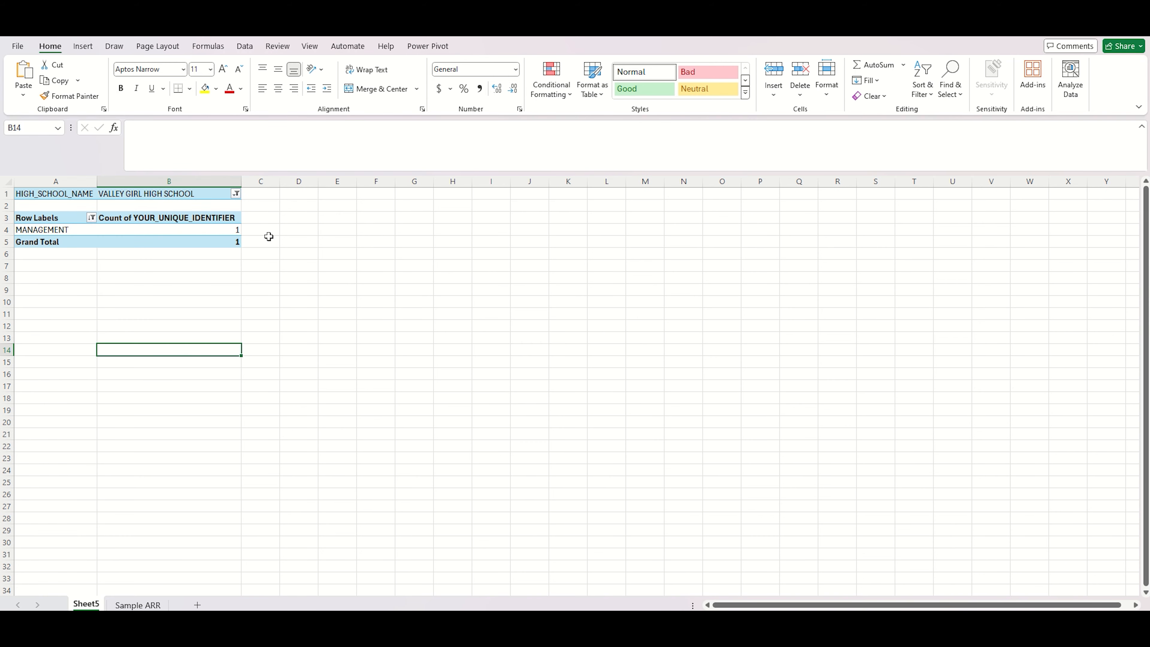
Step: Change the high school filter to WATERSKI HIGH
click(237, 194)
click(151, 279)
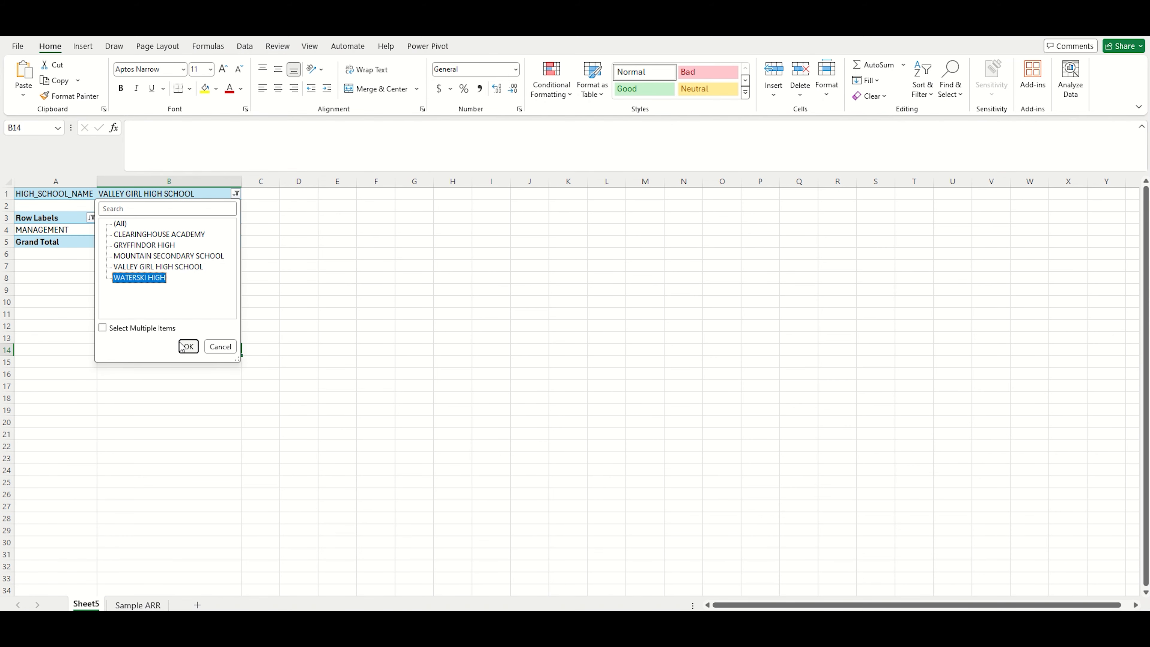
click(186, 346)
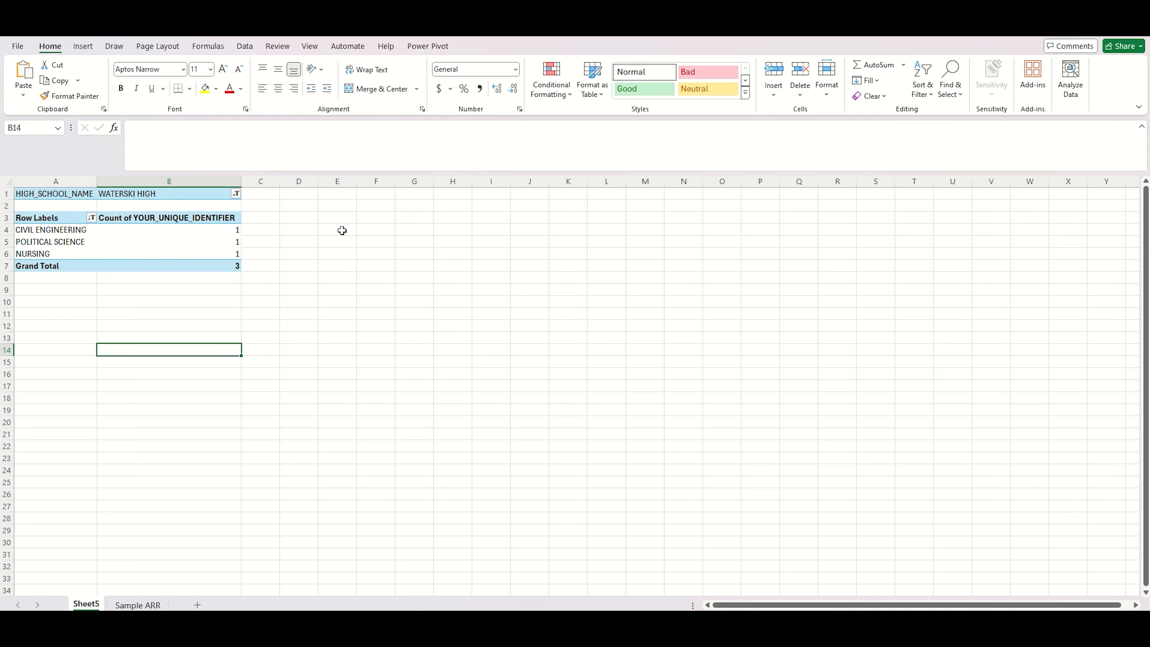
Step: Change the high school filter to MOUNTAIN SECONDARY SCHOOL
click(236, 194)
click(190, 256)
click(188, 346)
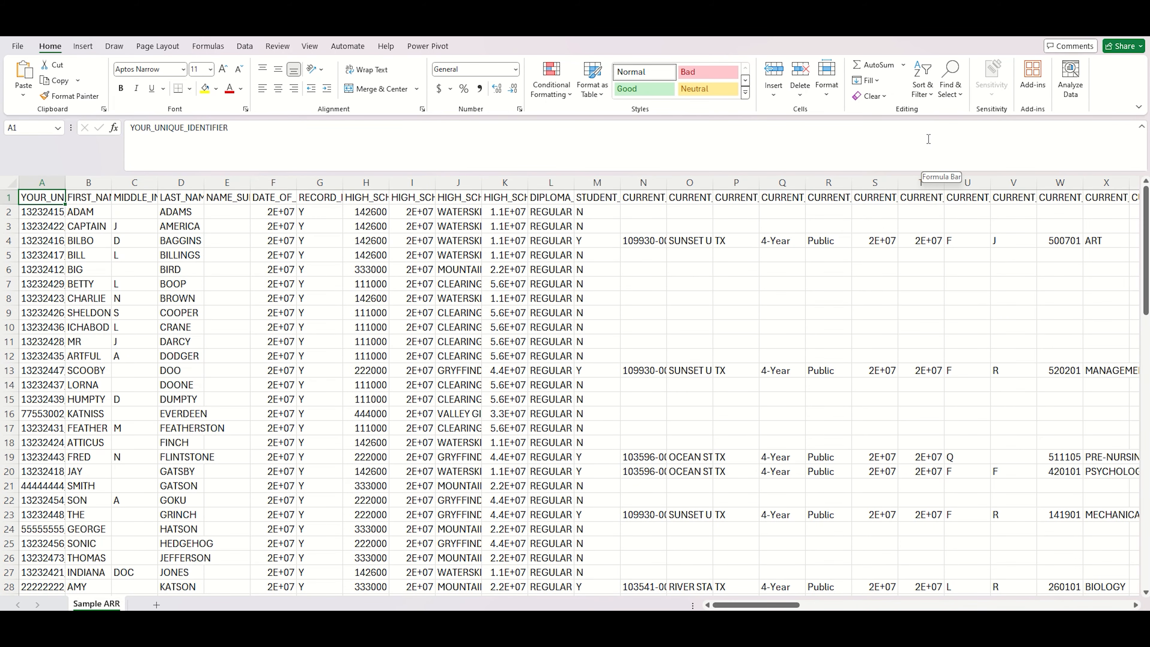
Step: Turn on filtering for the Sample ARR data and filter LAST_NAME to FINCH
click(923, 94)
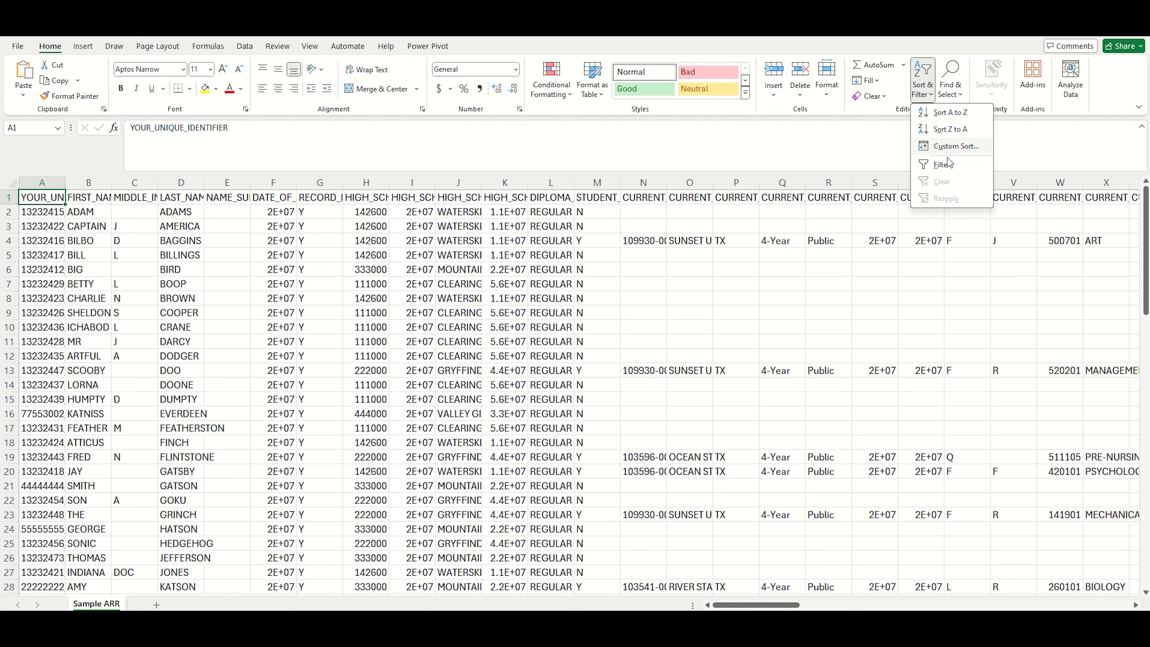
click(953, 166)
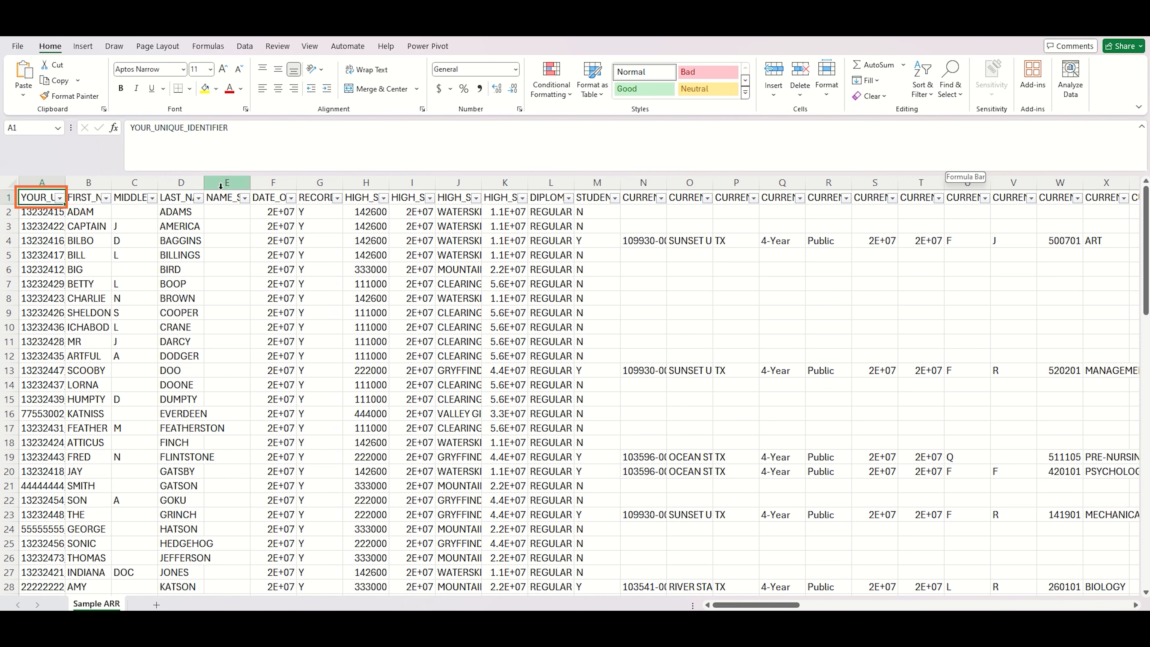
click(198, 198)
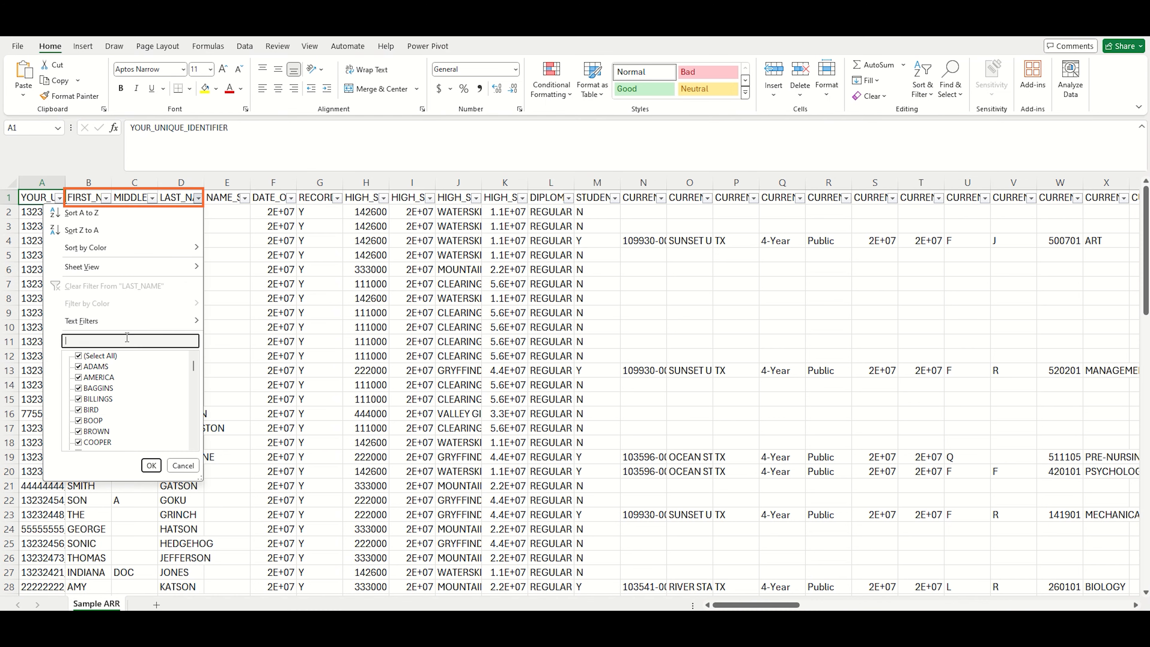
text(FINCH)
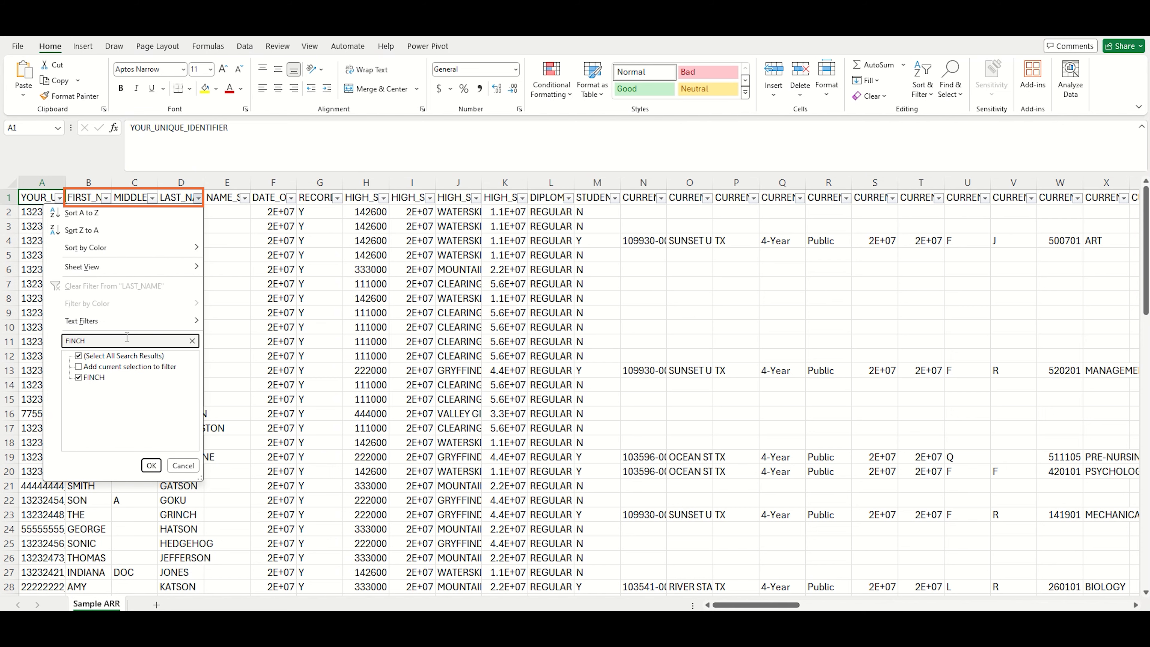
key(Return)
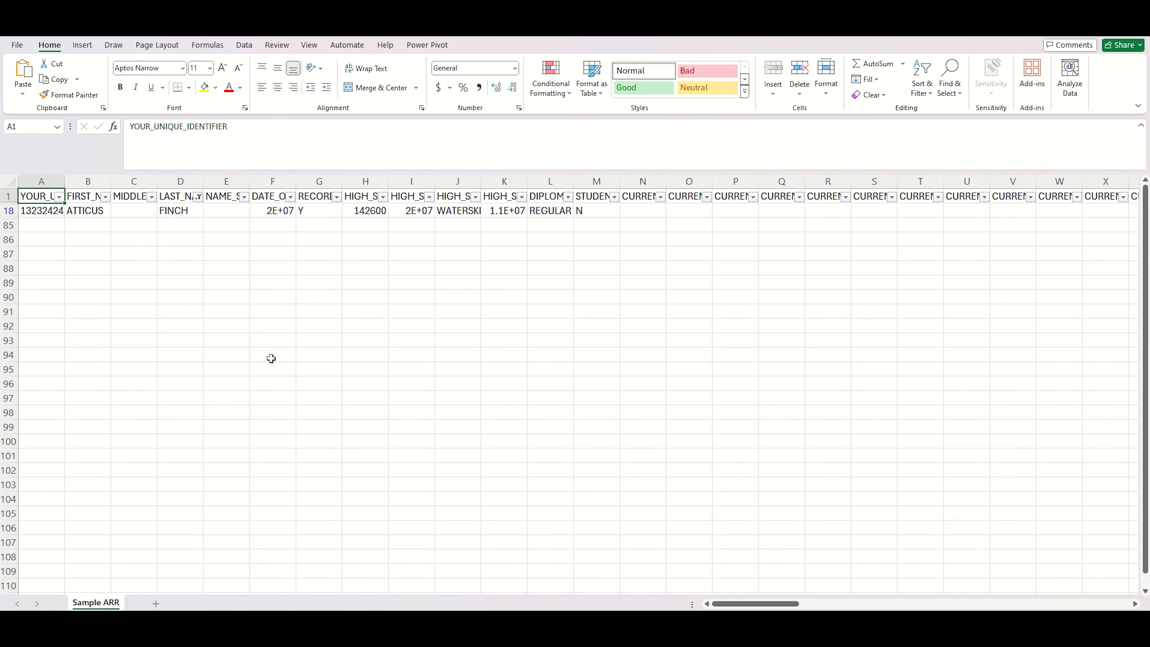
Step: Freeze column AN as the first visible column for easier comparison
drag(725, 605, 873, 602)
click(309, 45)
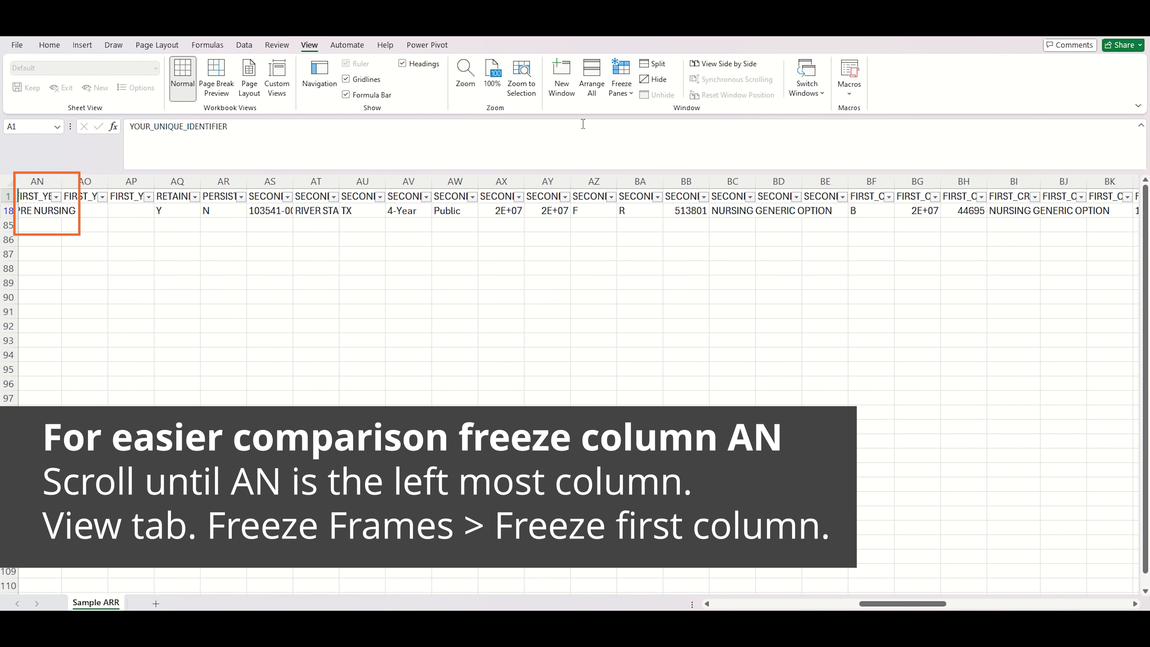
click(626, 95)
click(677, 178)
Step: Widen columns AN and BI to show the first-year enrollment major and first credential major in full
drag(114, 181, 183, 182)
click(101, 181)
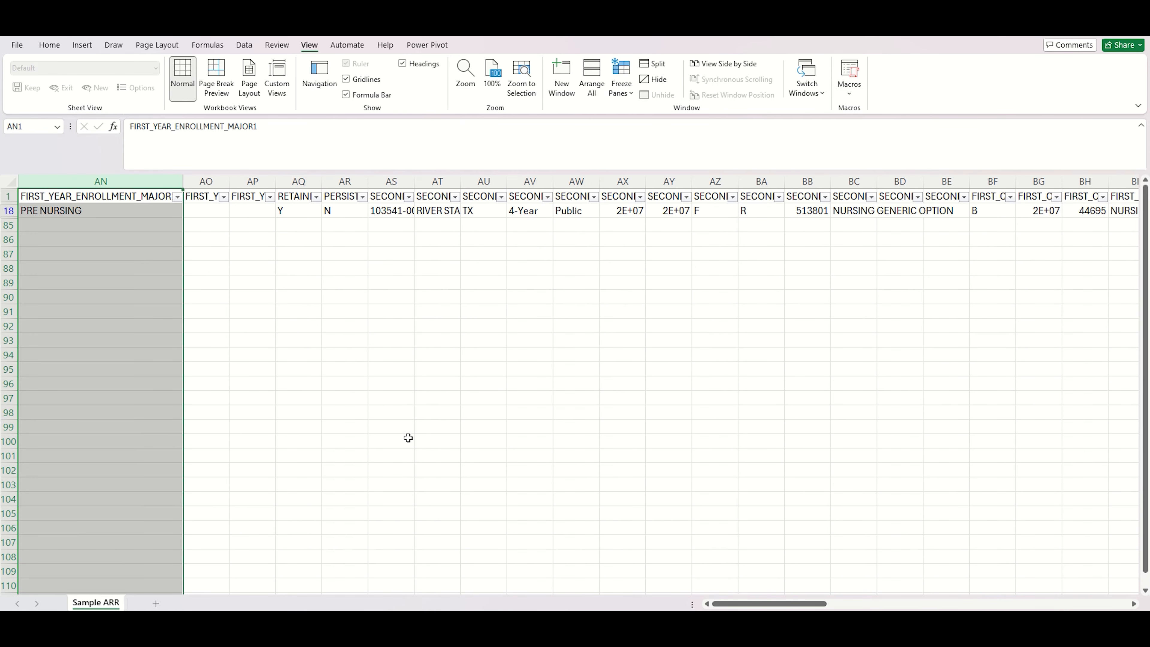
drag(728, 605, 847, 606)
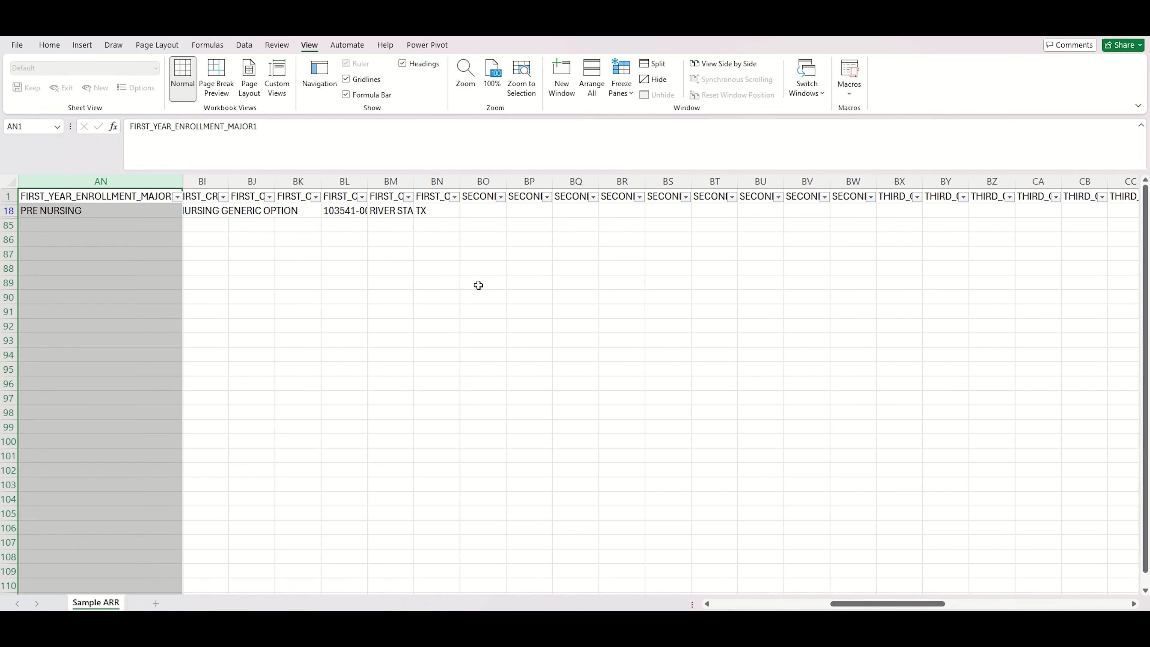
click(212, 181)
drag(237, 182, 348, 182)
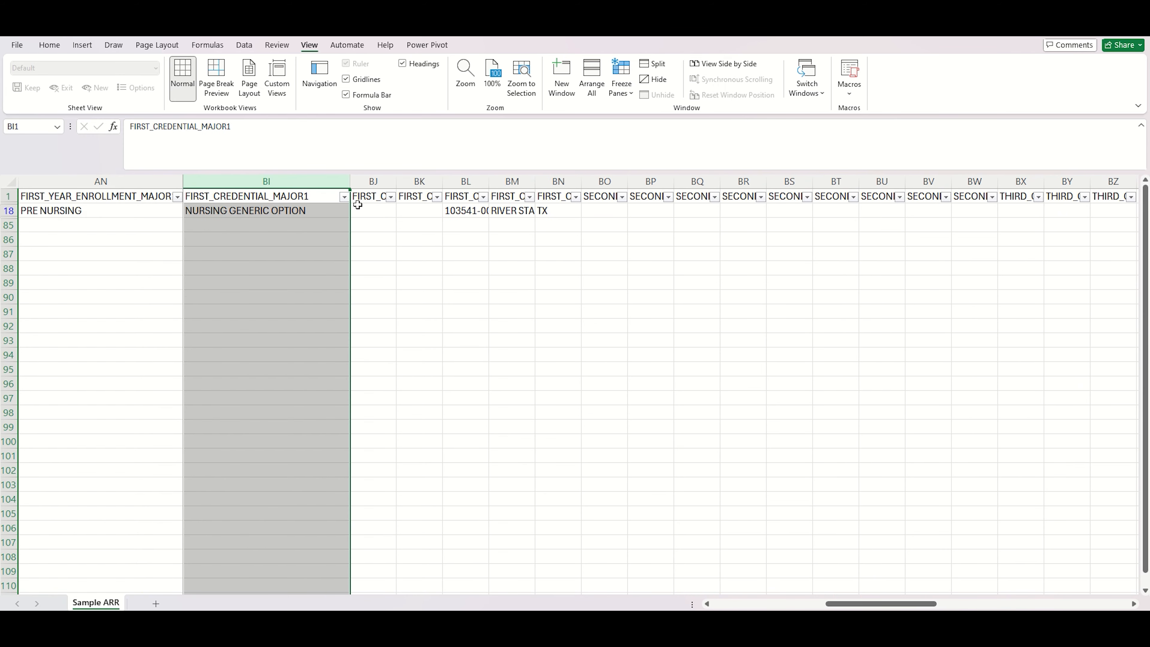
click(426, 336)
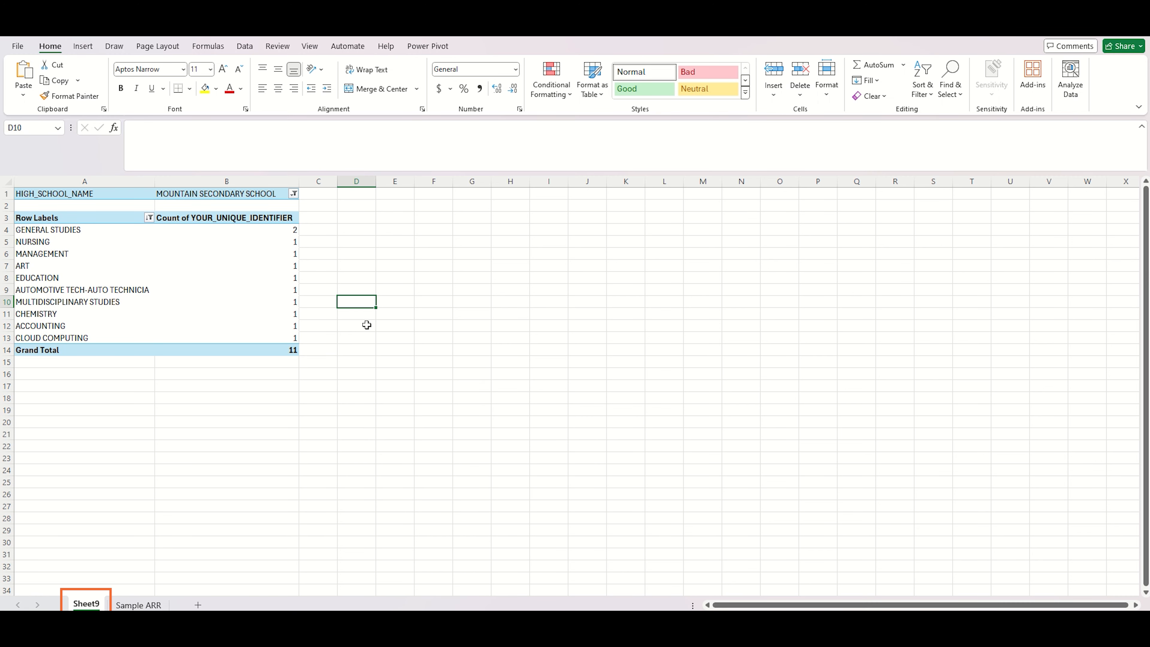
Step: Remove HIGH_SCHOOL_NAME, FIRST_CREDENTIAL_MAJOR1 and the count field from the PivotTable on Sheet9
click(263, 301)
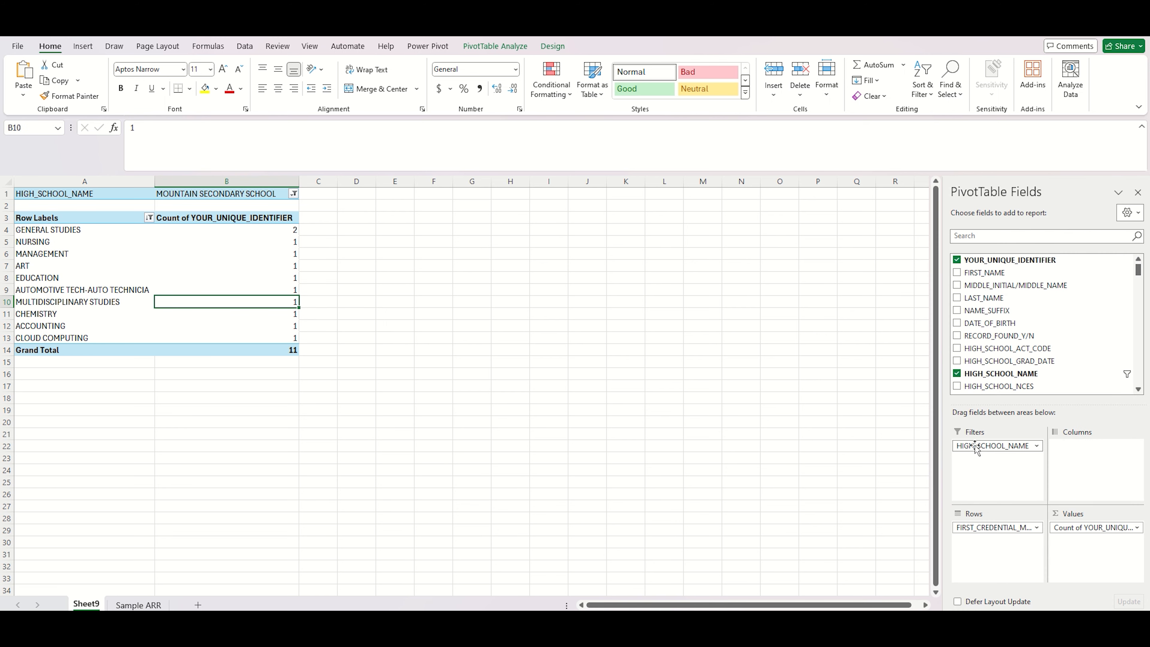
drag(970, 445, 989, 301)
drag(1019, 527, 1041, 340)
drag(1100, 527, 1082, 320)
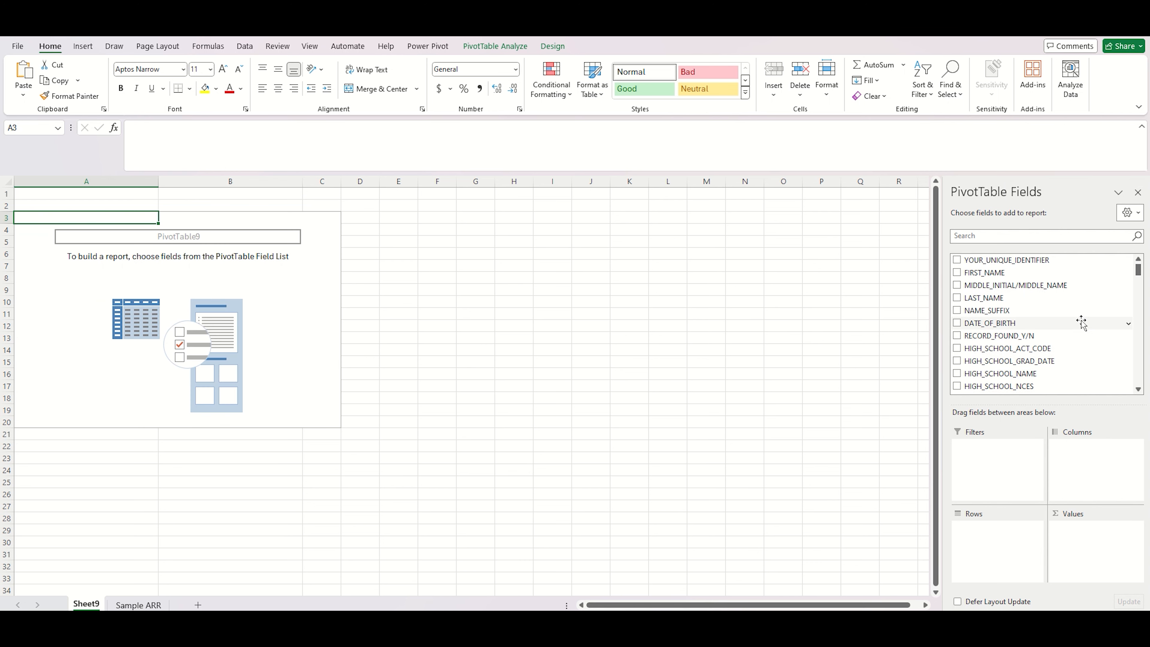
Step: Search the field list for first_y and add FIRST_YEAR_ENROLLMENT_MAJOR1 as a report filter
click(1064, 236)
text(first_y)
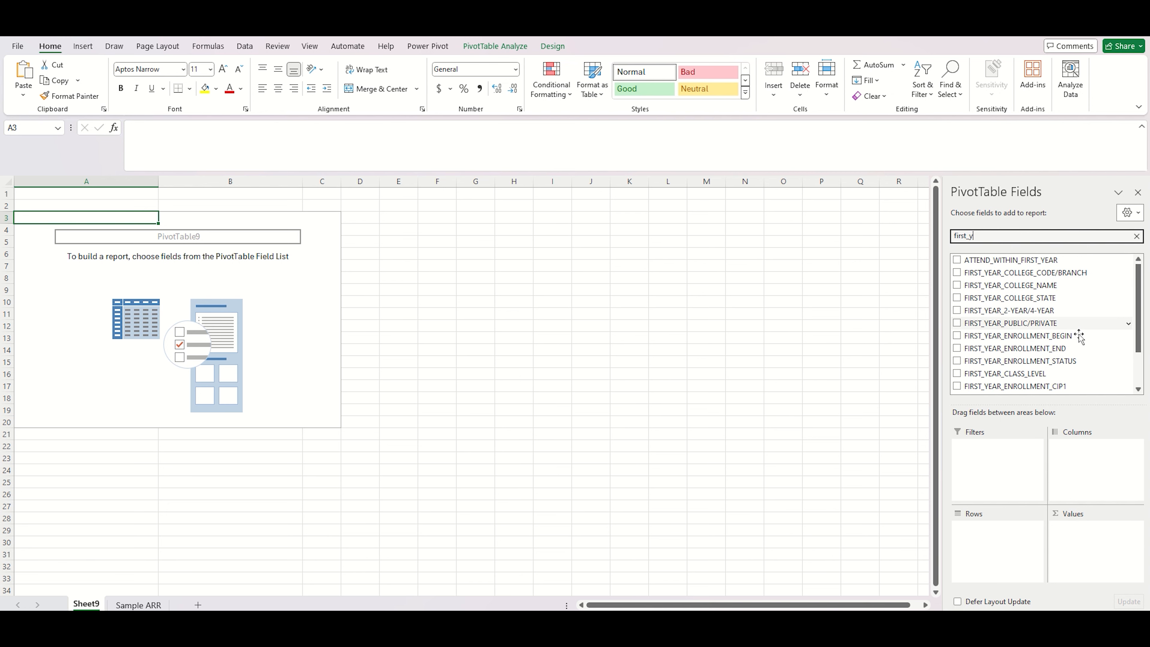
scroll(1082, 345, down, 2)
drag(1082, 349, 1024, 473)
Step: Filter the PivotTable's first-year enrollment major to PRE-NURSING
click(172, 194)
drag(174, 229, 168, 287)
click(96, 300)
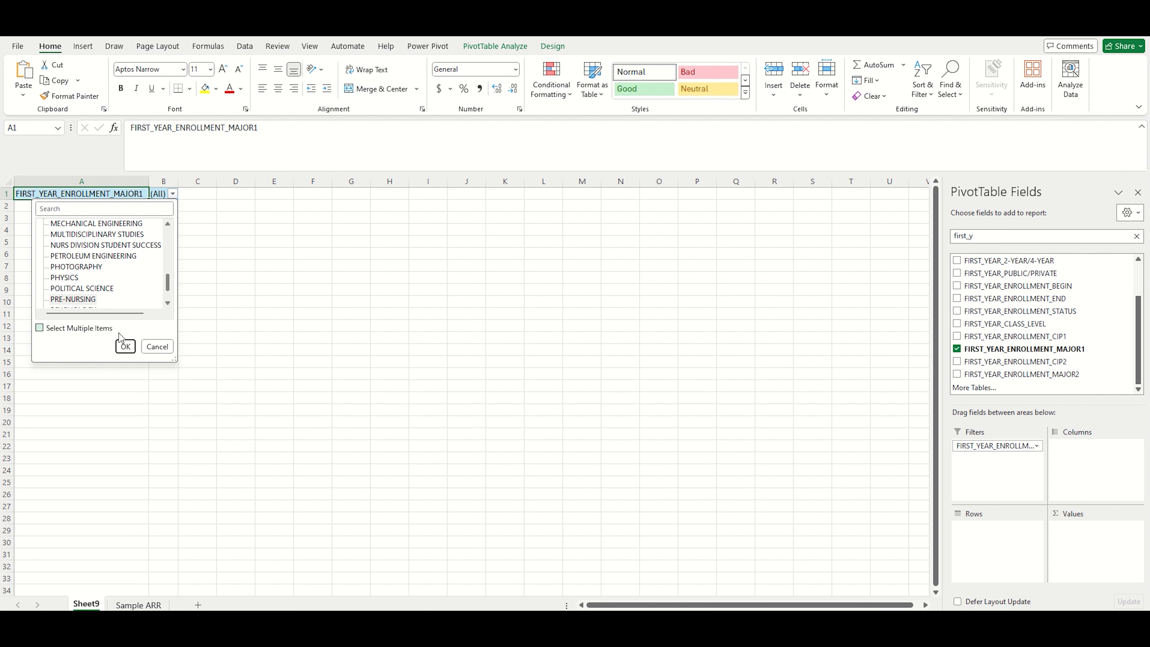
click(125, 347)
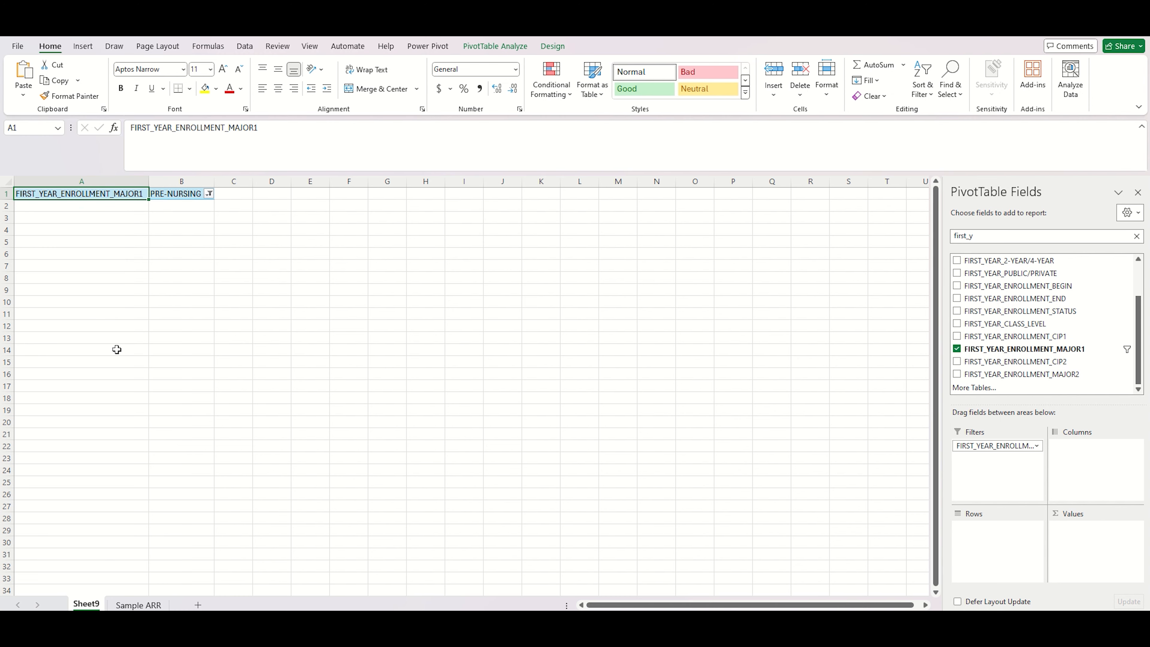
Step: Search the field list for first_credential and add FIRST_CREDENTIAL_MAJOR1 as the PivotTable's row field
click(1136, 236)
click(1006, 238)
text(first)
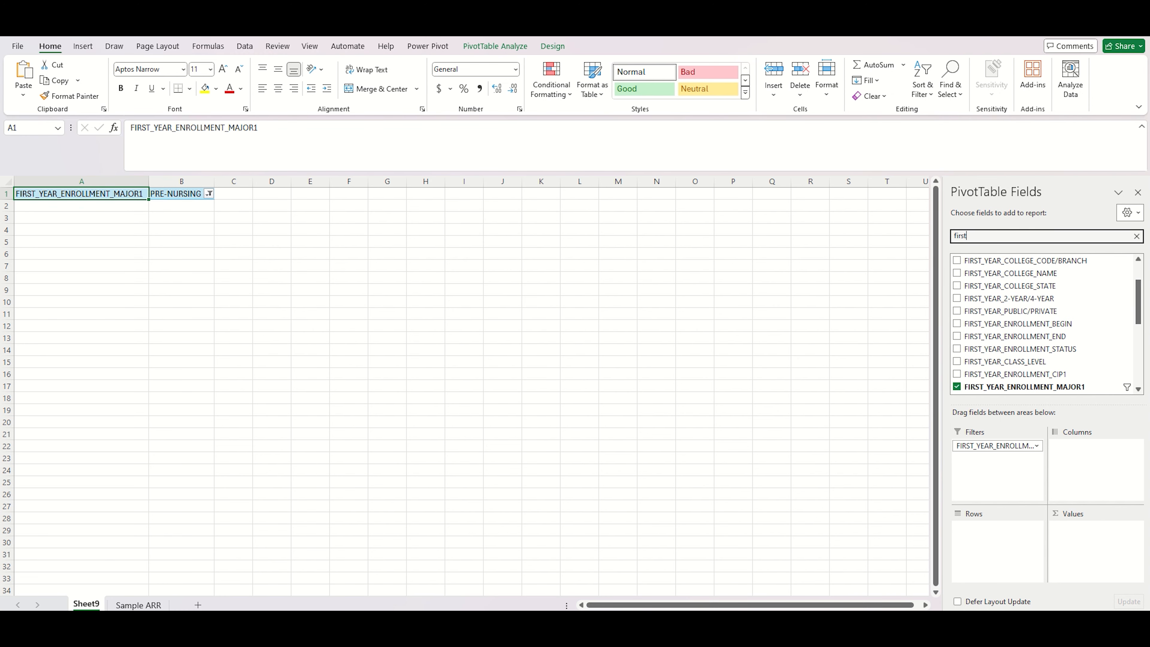
text(_credential)
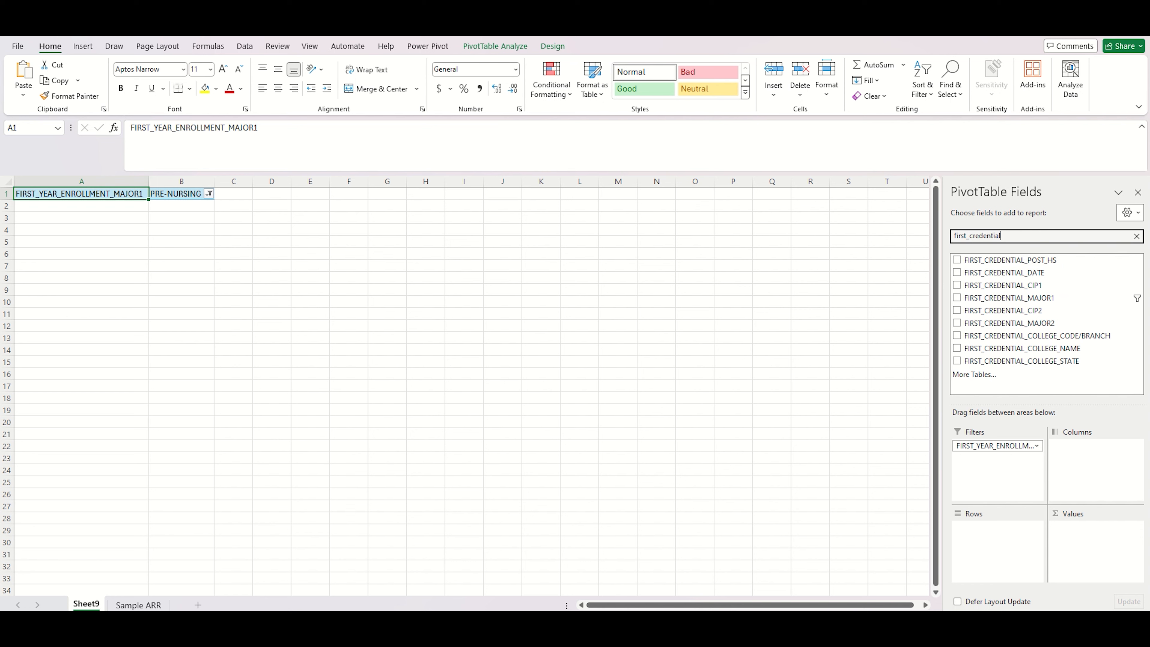
drag(1089, 299, 1012, 555)
click(1137, 236)
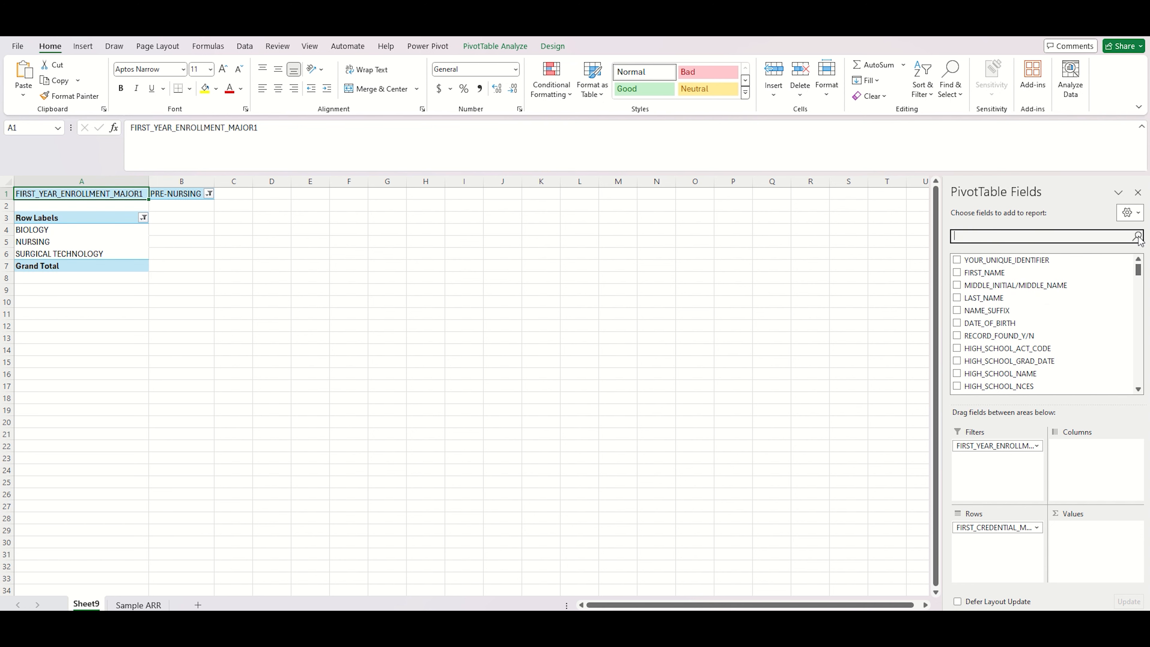
Step: Add a count of YOUR_UNIQUE_IDENTIFIER to the values and sort the counts largest to smallest
drag(1071, 259, 1091, 544)
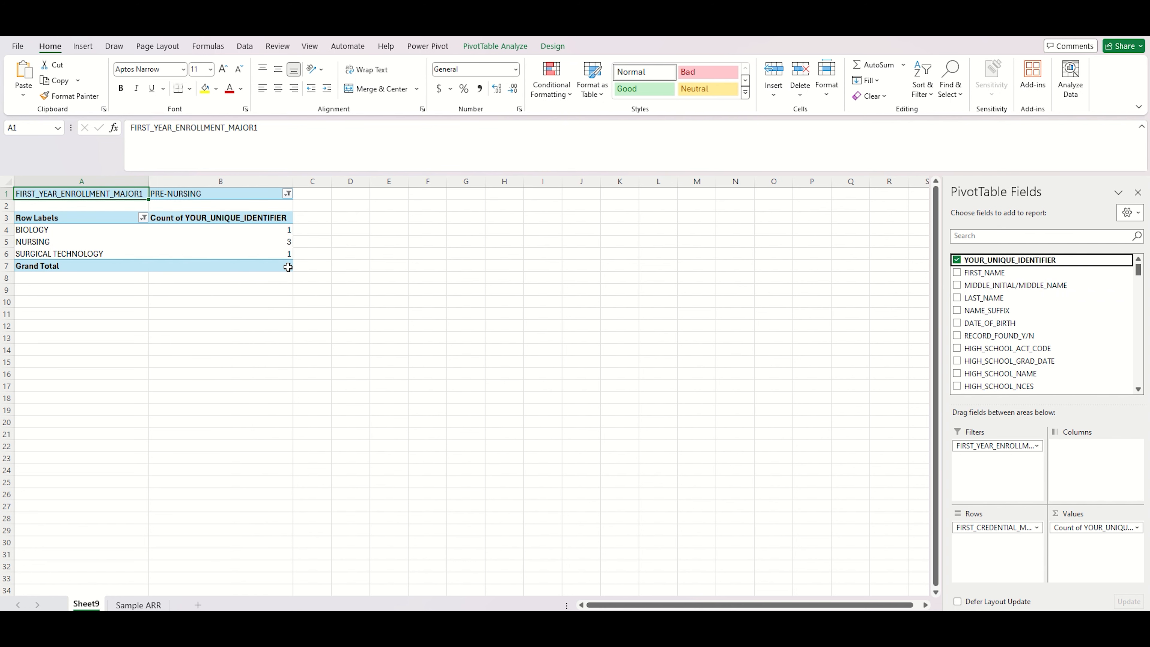
right_click(246, 246)
mouse_move(301, 348)
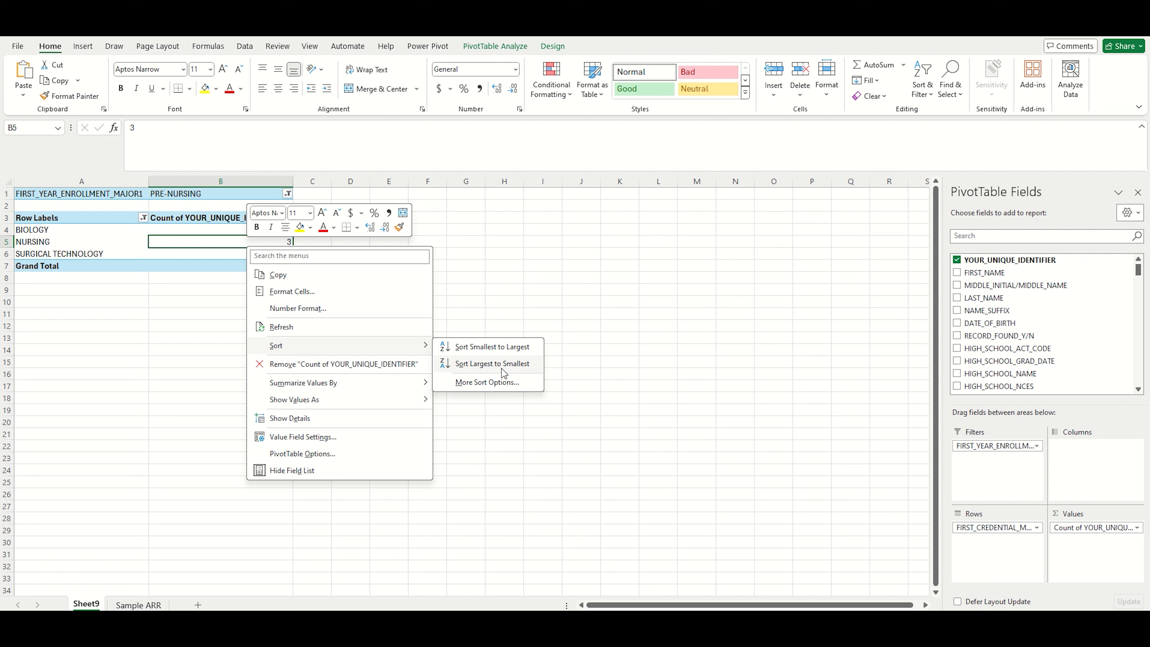
click(492, 363)
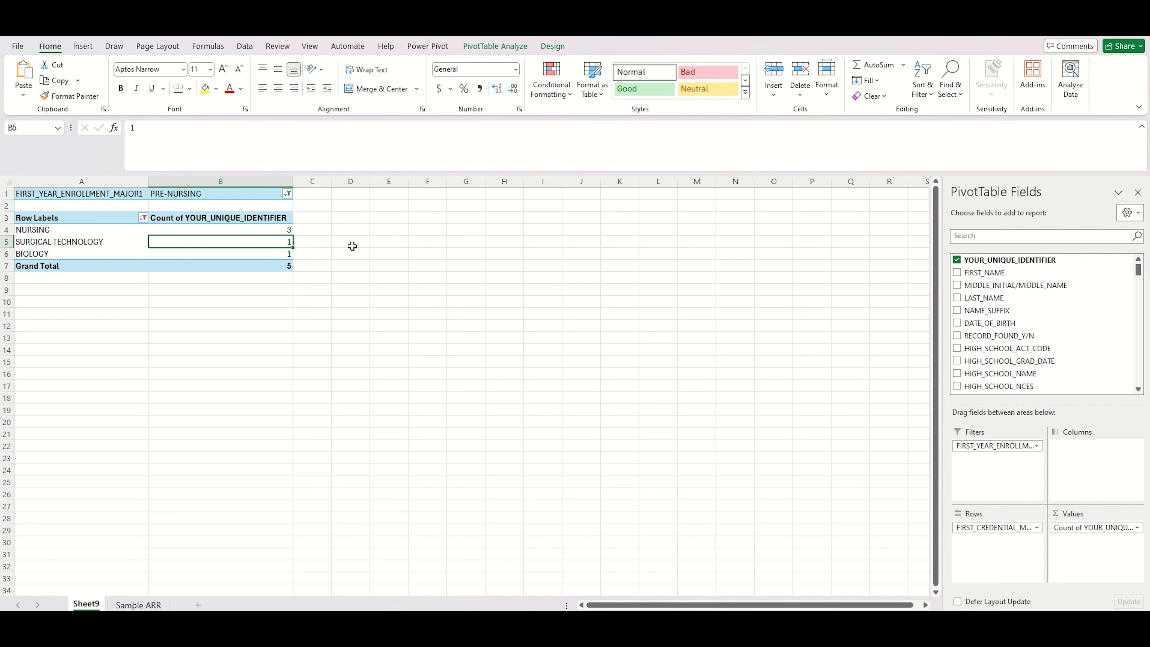
key(Up)
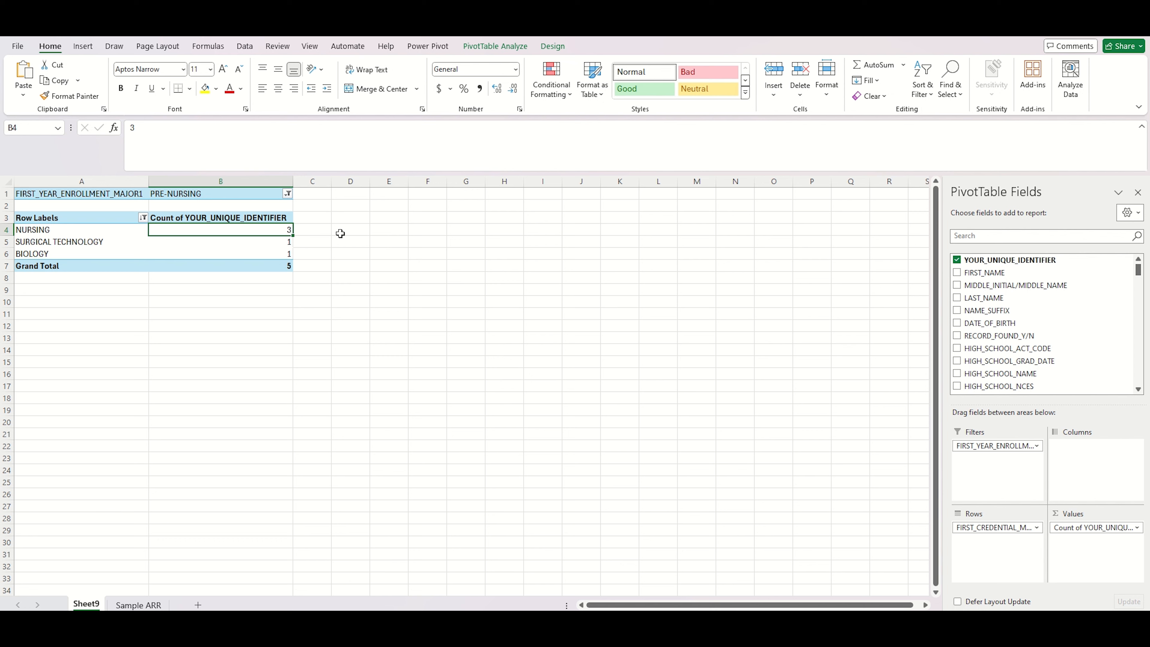
Step: Switch the first-year enrollment major filter to ANIMAL SCIENCE
click(288, 194)
click(224, 245)
click(236, 347)
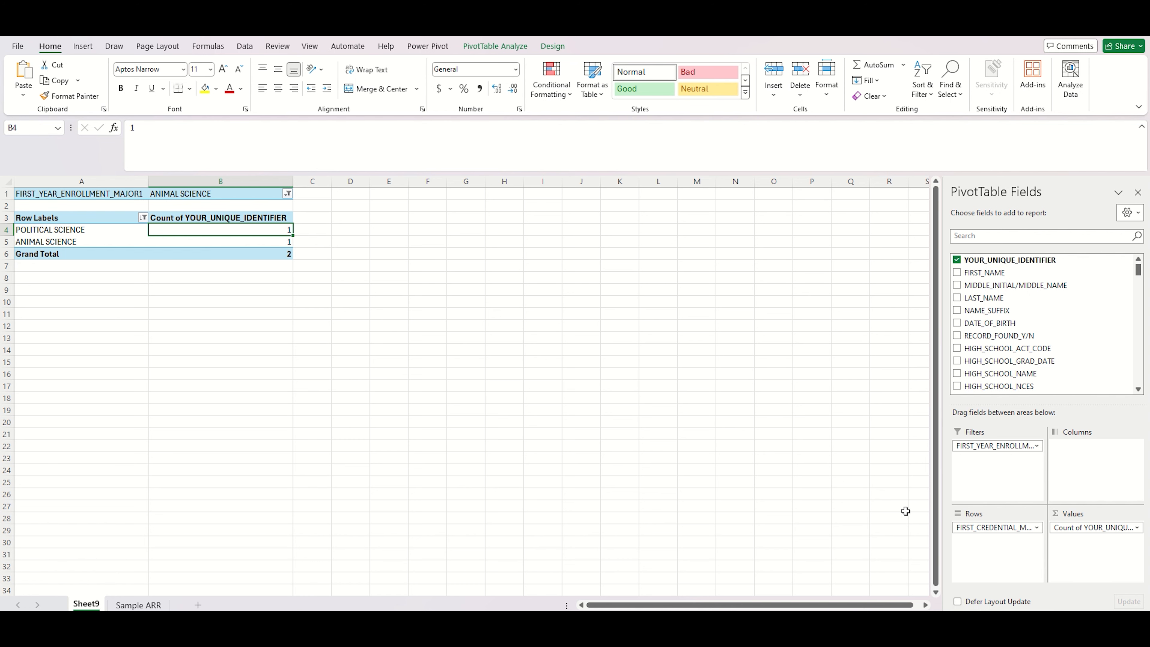
Step: Swap the credential and enrollment major fields between filter and rows, then sort counts largest to smallest
mouse_move(991, 527)
mouse_down()
mouse_move(998, 478)
mouse_move(998, 535)
mouse_up()
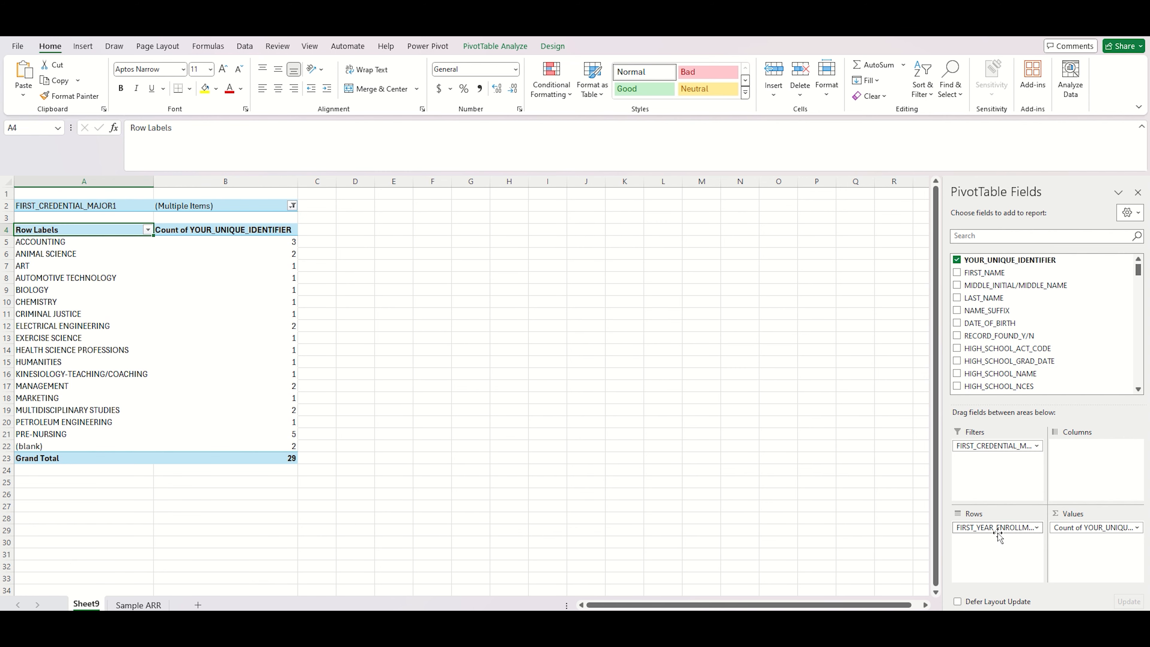
right_click(236, 319)
mouse_move(325, 414)
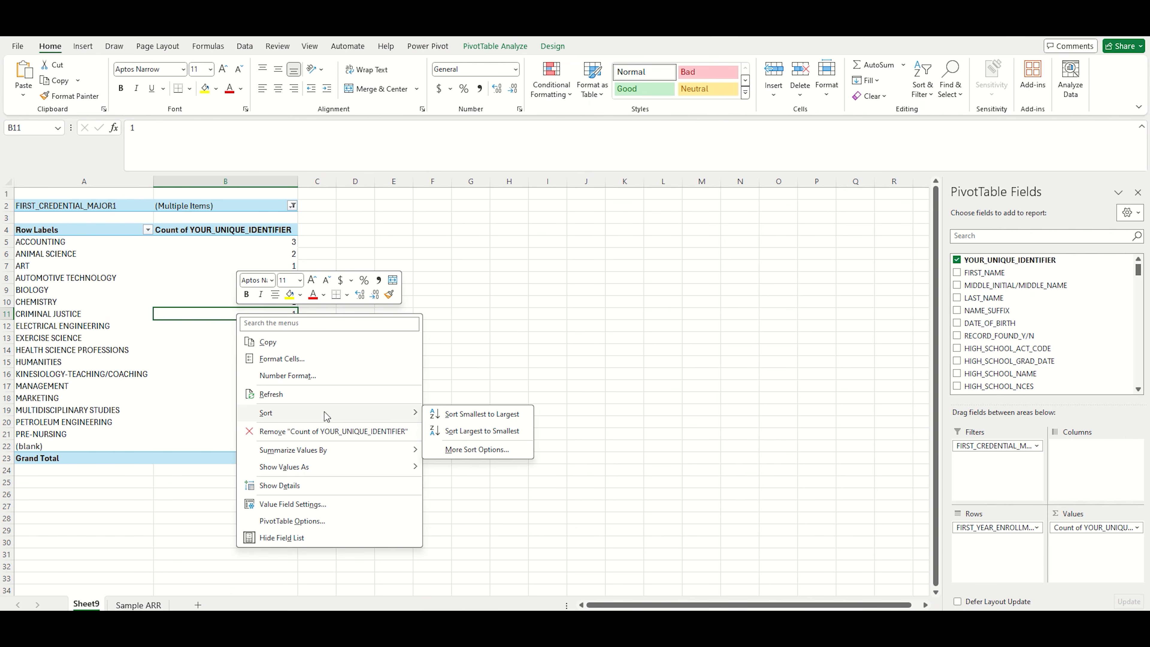
click(456, 432)
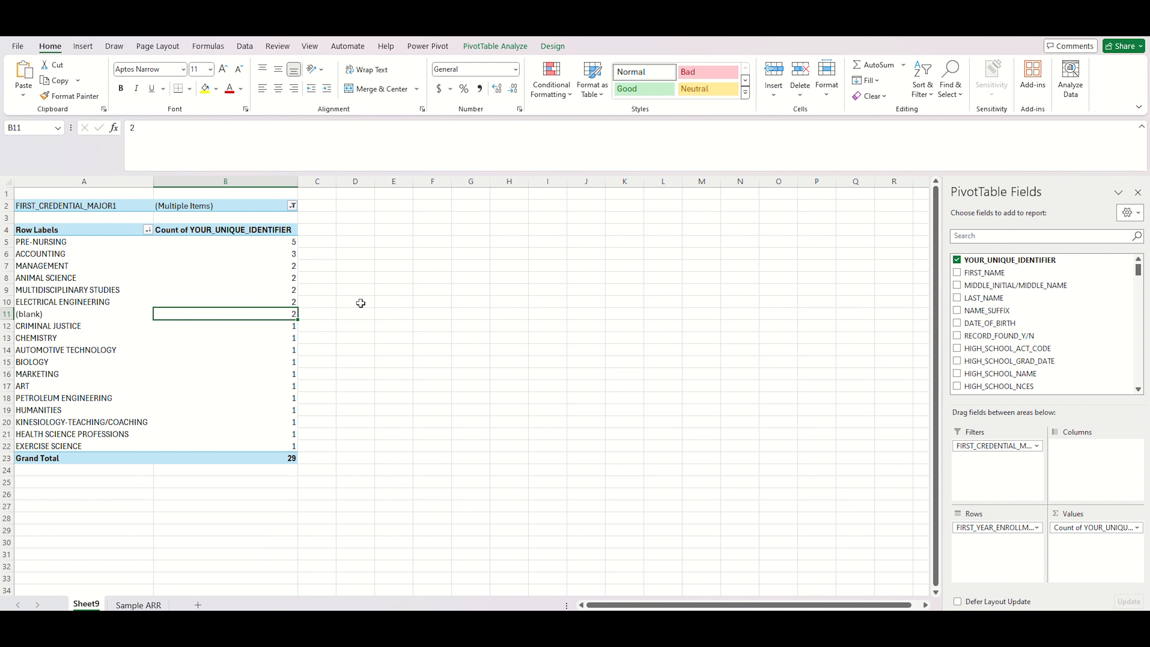
Step: Adjust which first credential majors the PivotTable's report filter includes, starting from (All) and ACCOUNTING
click(292, 206)
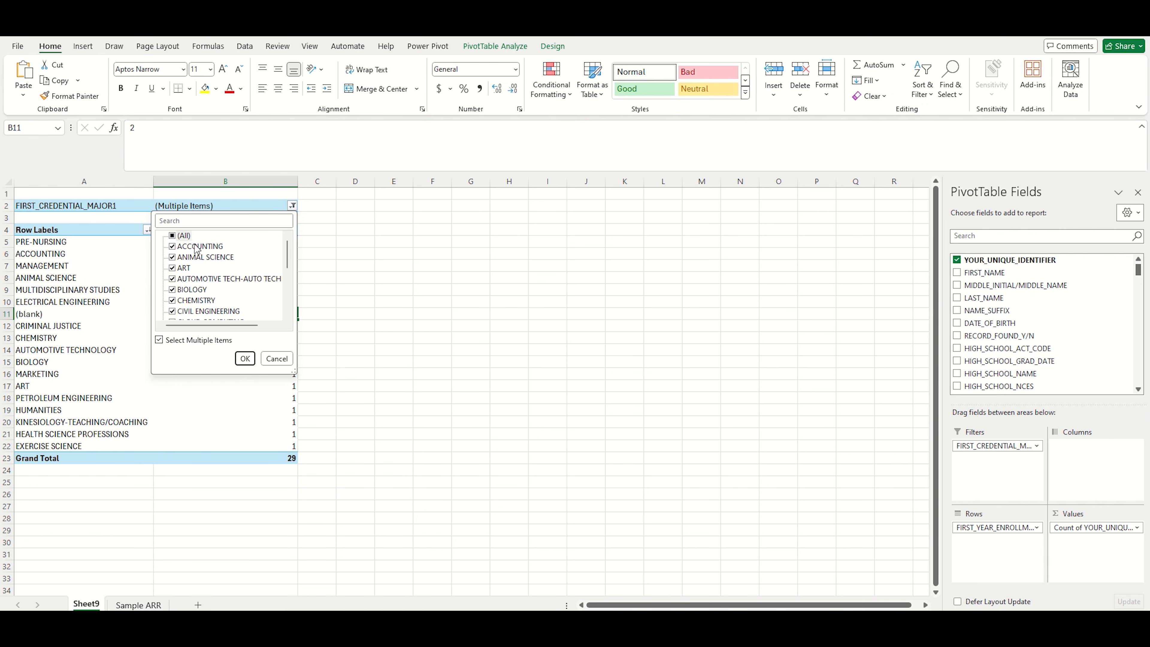
click(172, 236)
click(173, 247)
click(245, 358)
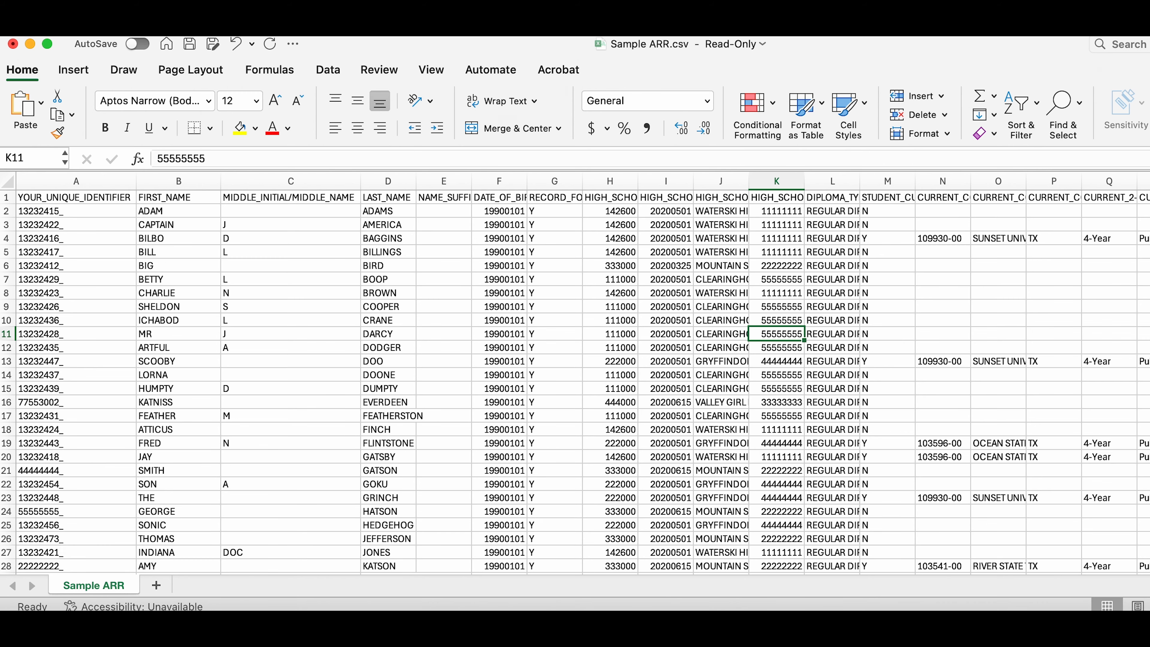
Step: Hide columns E through AM in the Sample ARR sheet
click(443, 181)
scroll(1043, 346, right, 15)
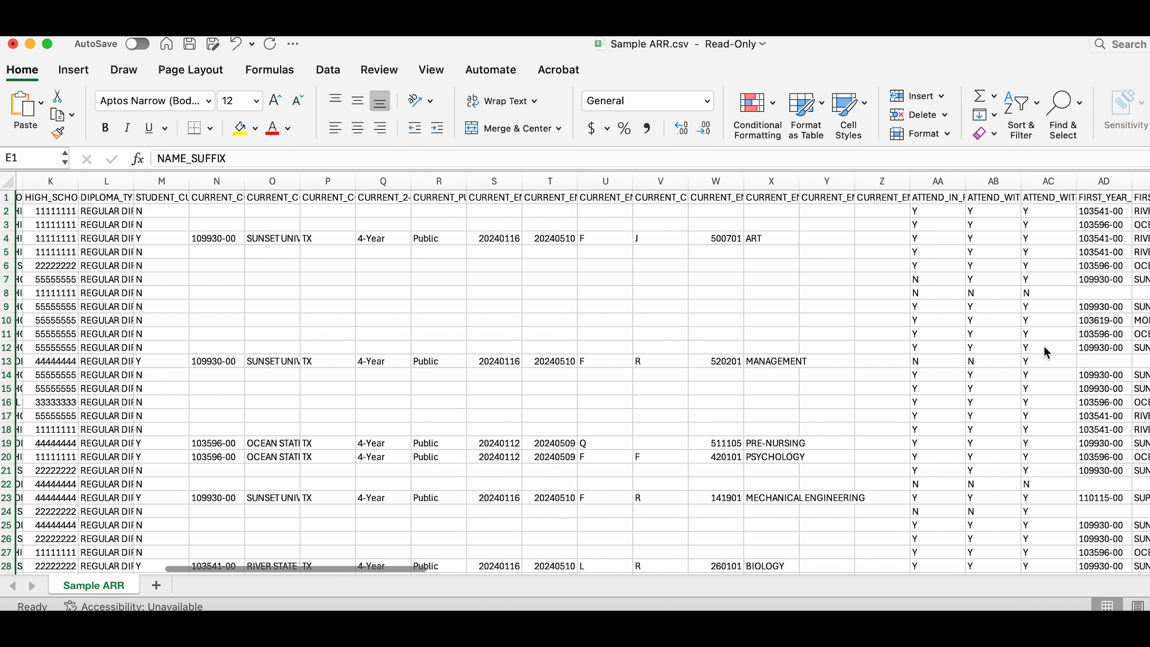
key(super+a)
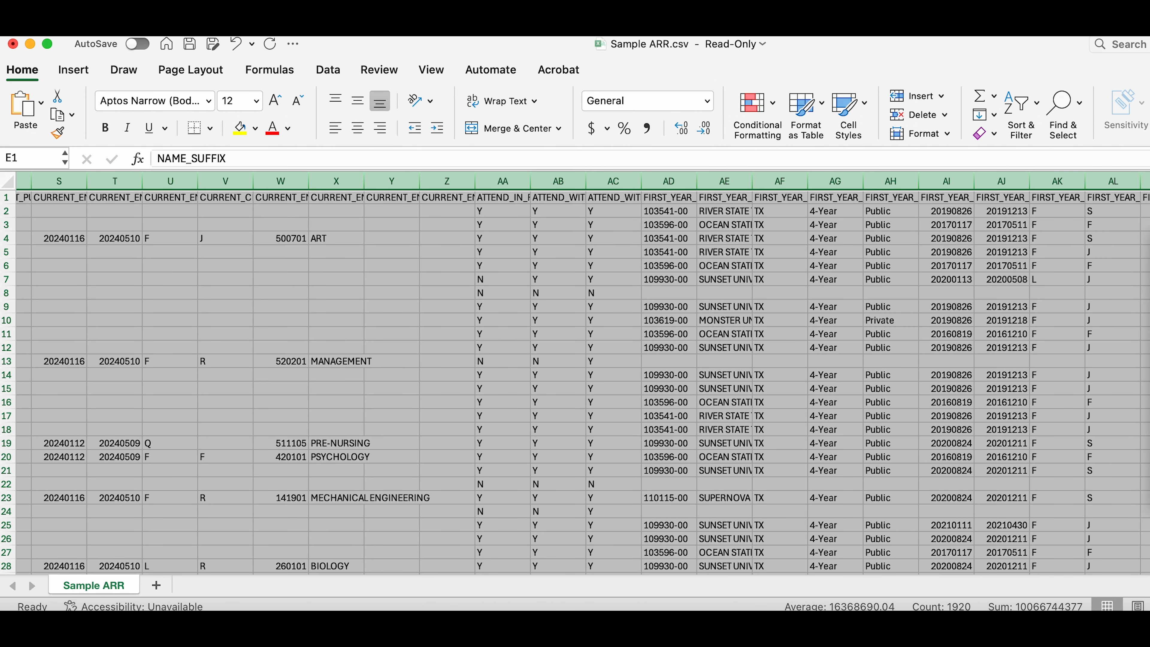
right_click(792, 181)
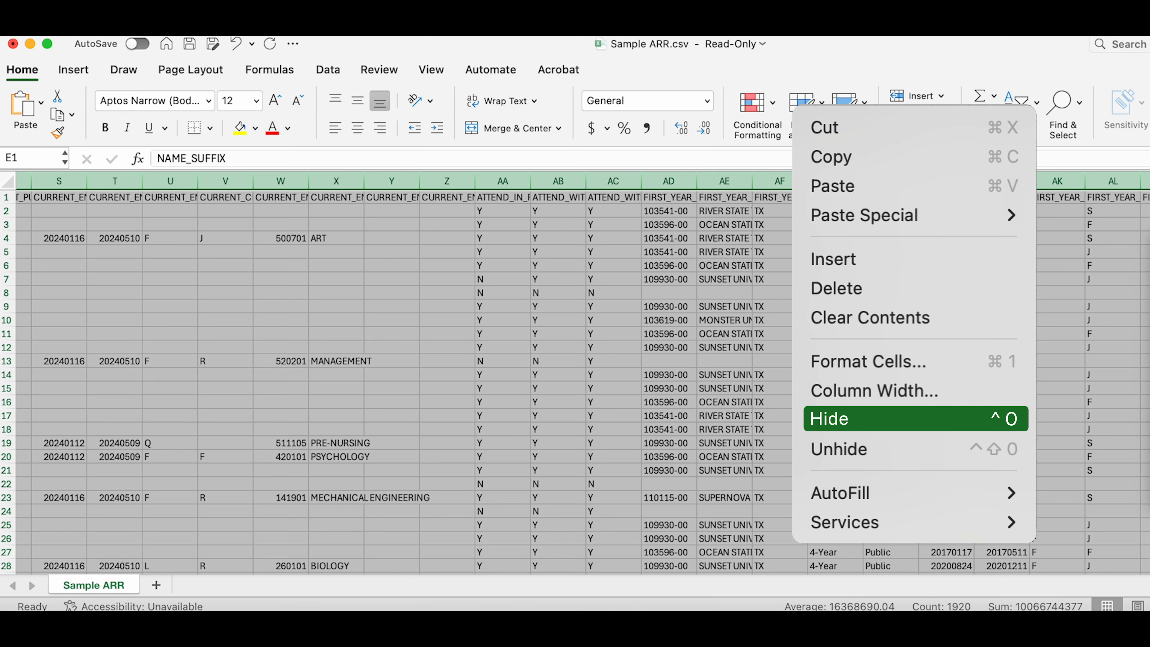
click(829, 418)
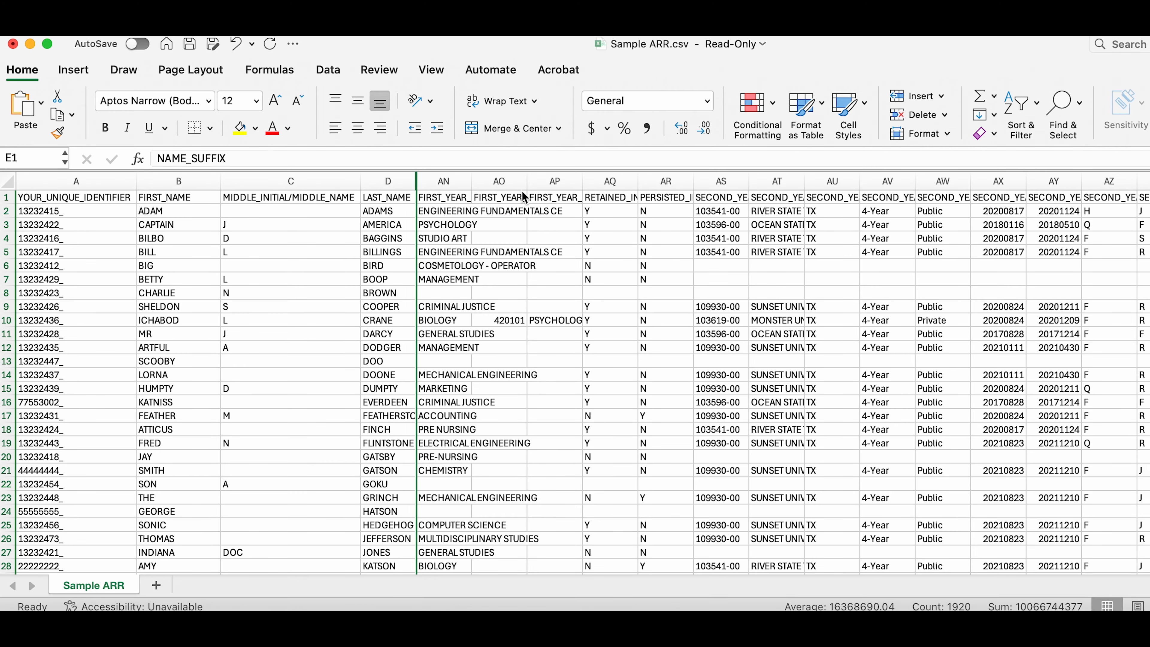
Step: Hide columns AO through BH so the credential major sits beside the enrollment major
click(502, 181)
scroll(890, 276, right, 10)
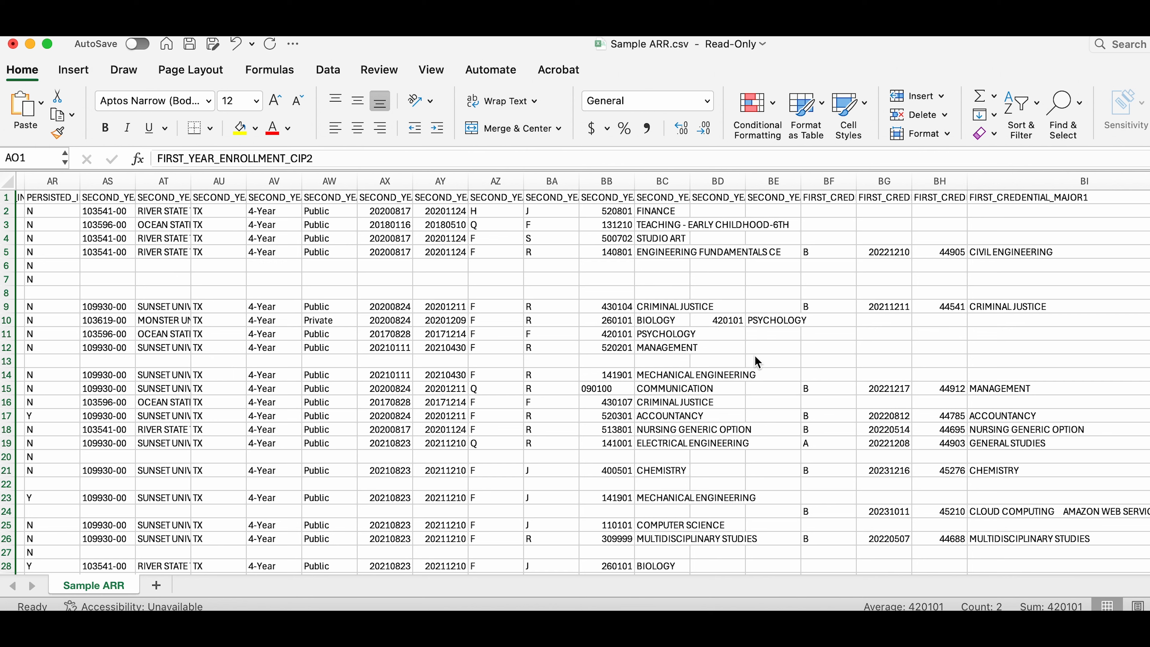
shift+click(941, 182)
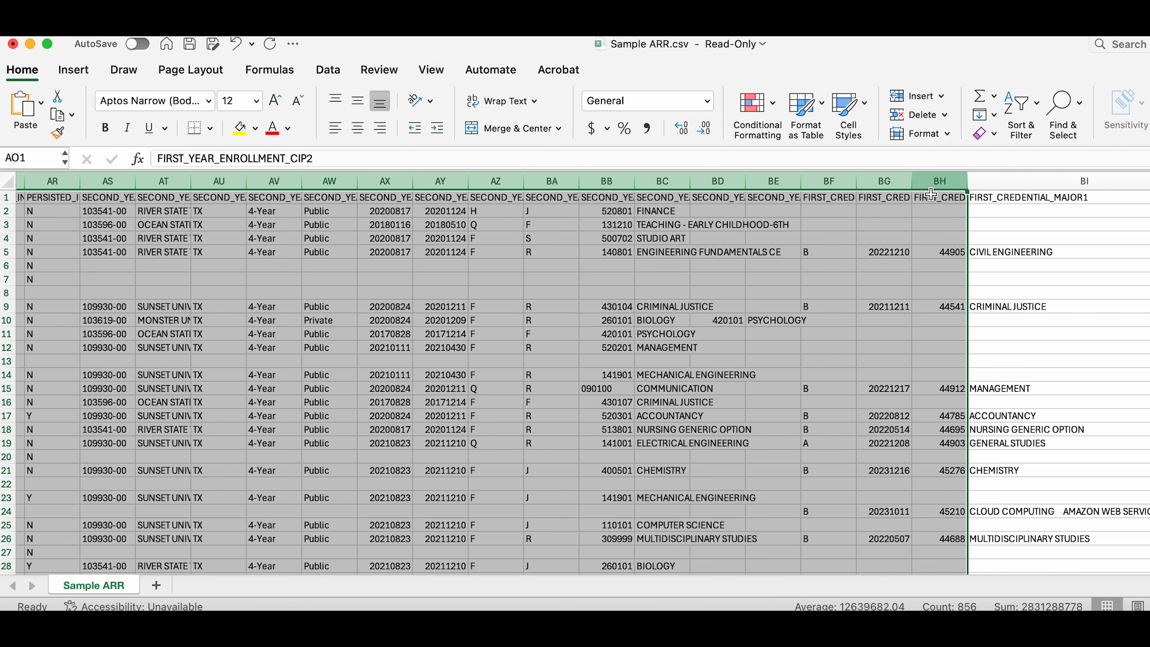
right_click(907, 266)
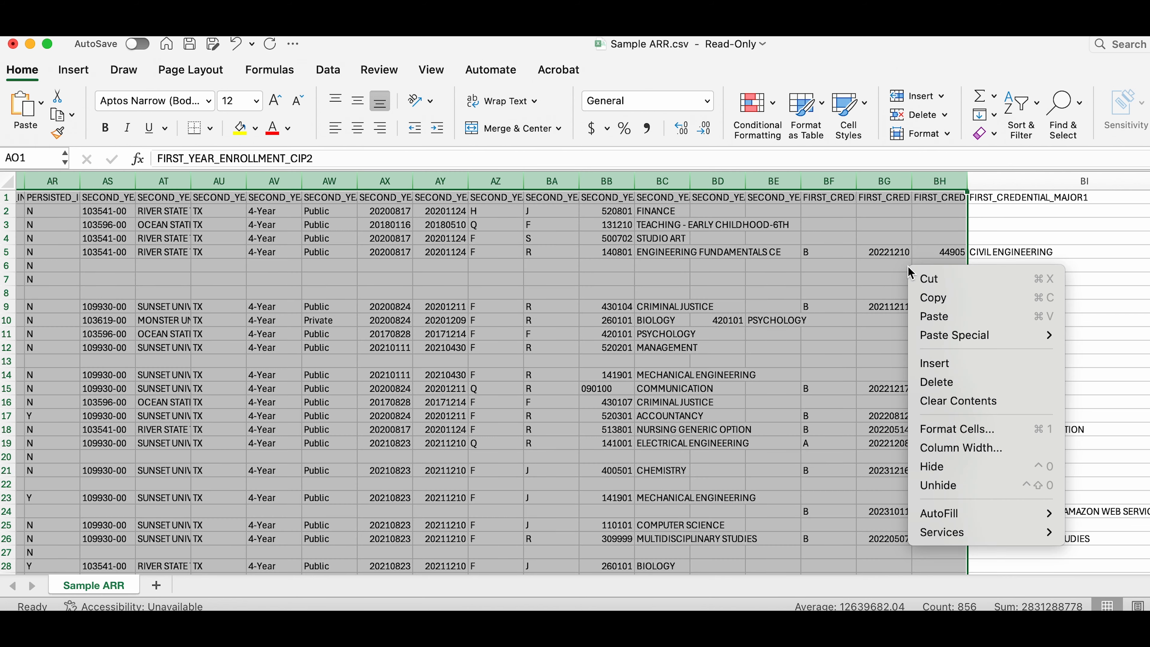
click(933, 467)
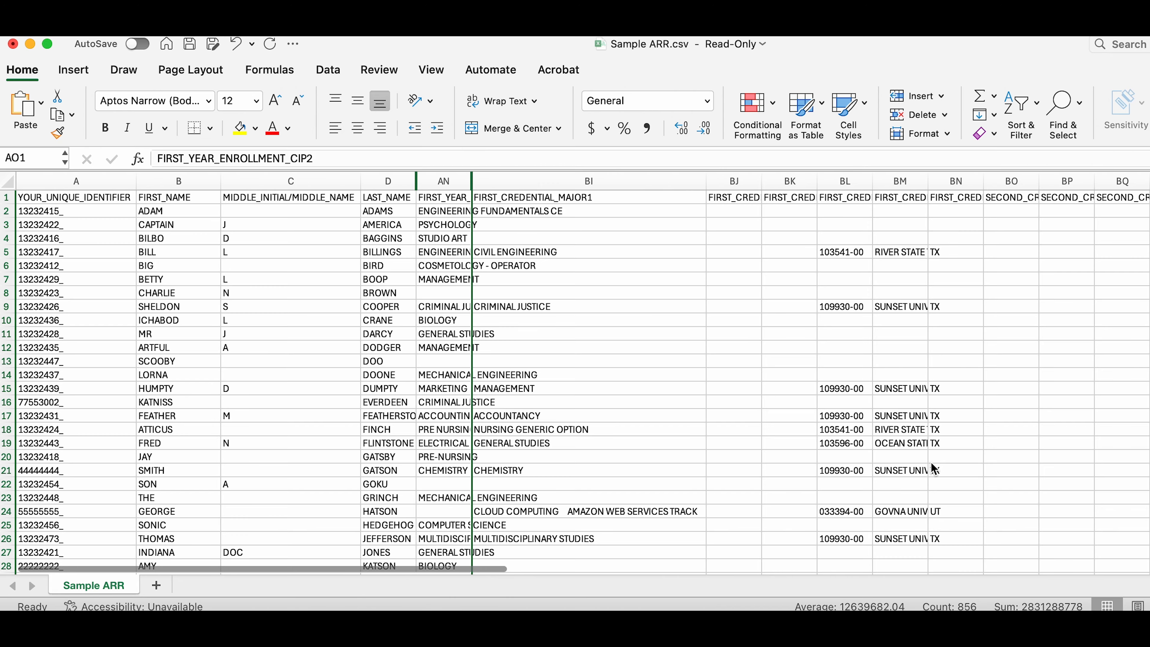
Step: Hide columns BJ through DG after the first credential major column
click(738, 181)
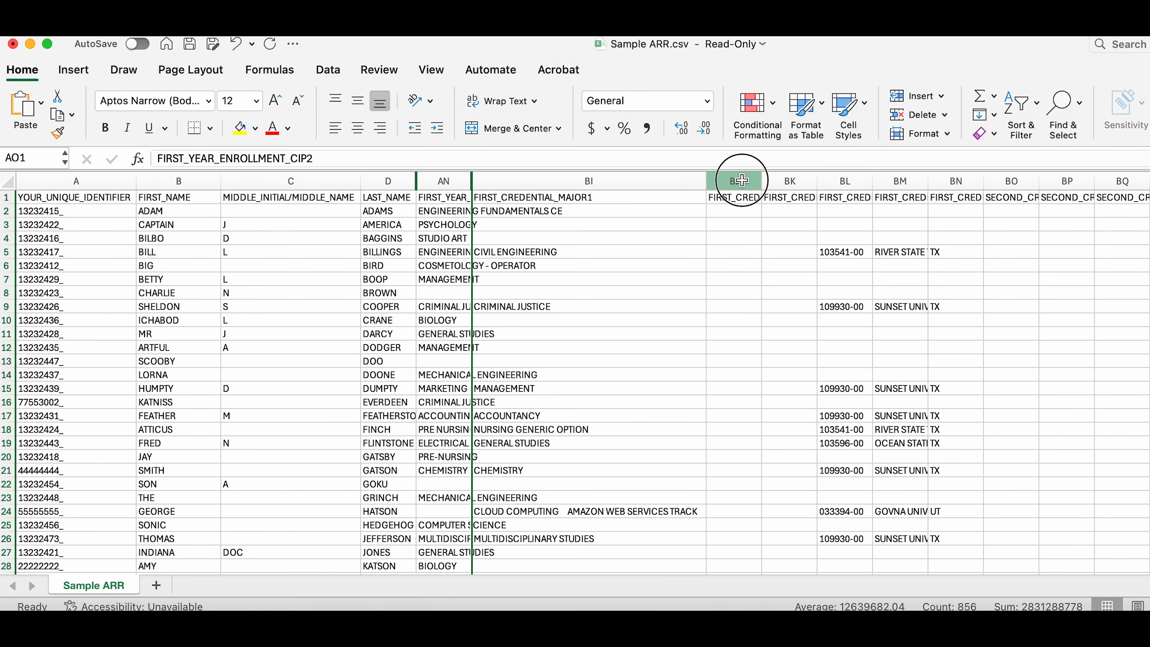
scroll(969, 289, right, 10)
scroll(968, 289, right, 15)
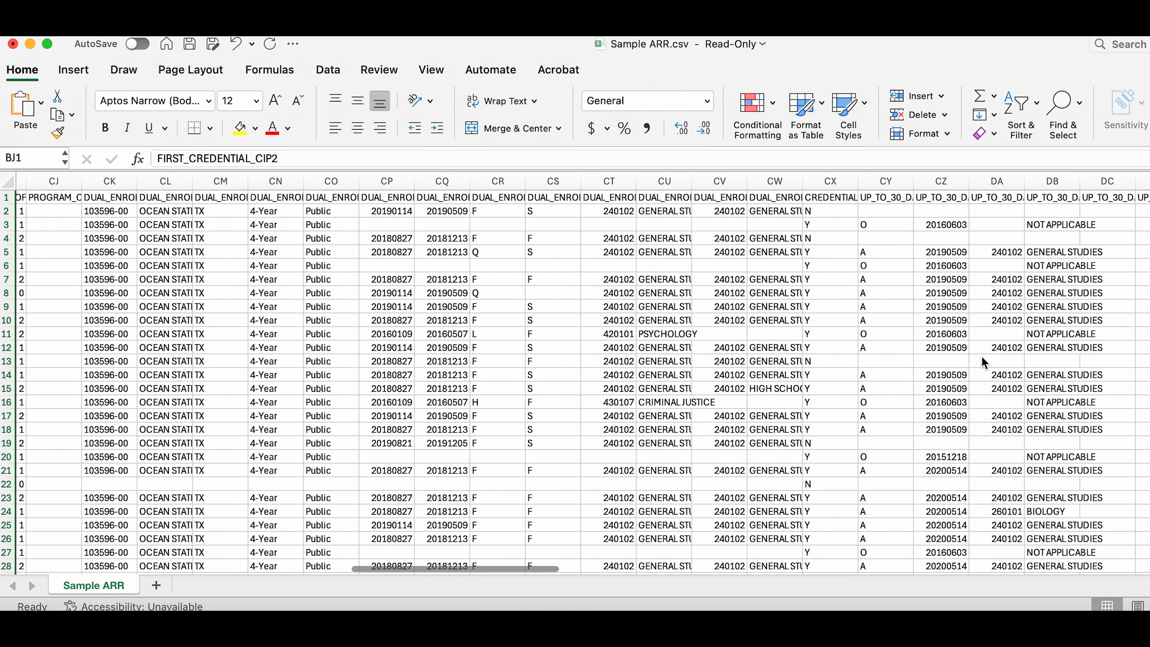
shift+click(588, 181)
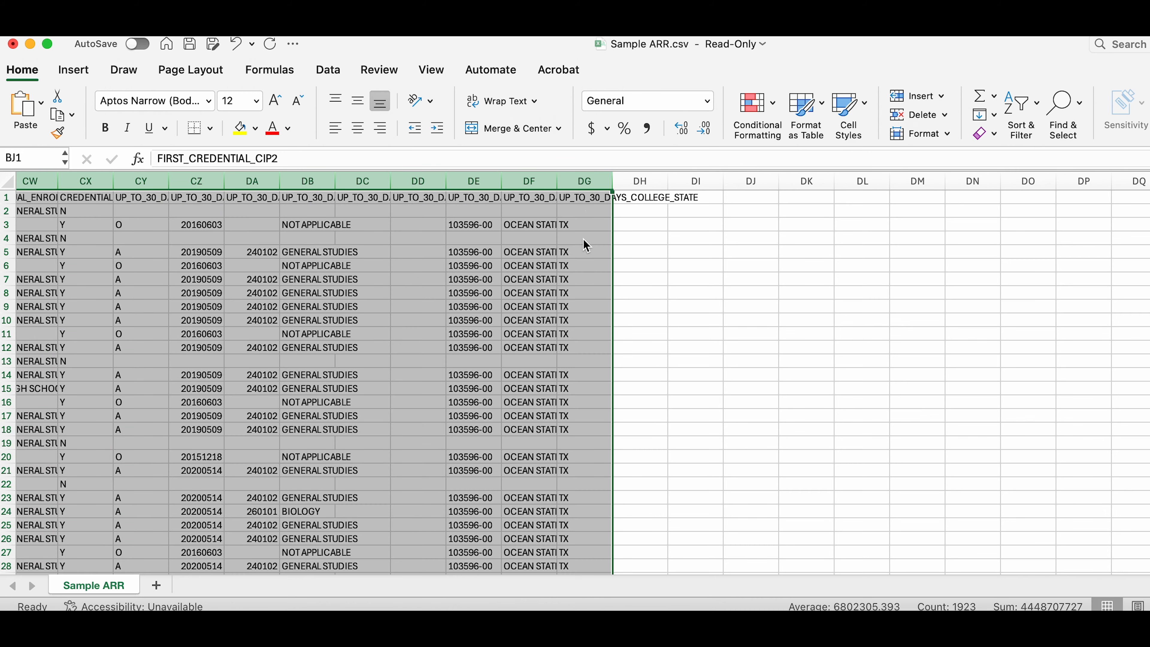
right_click(586, 245)
click(651, 437)
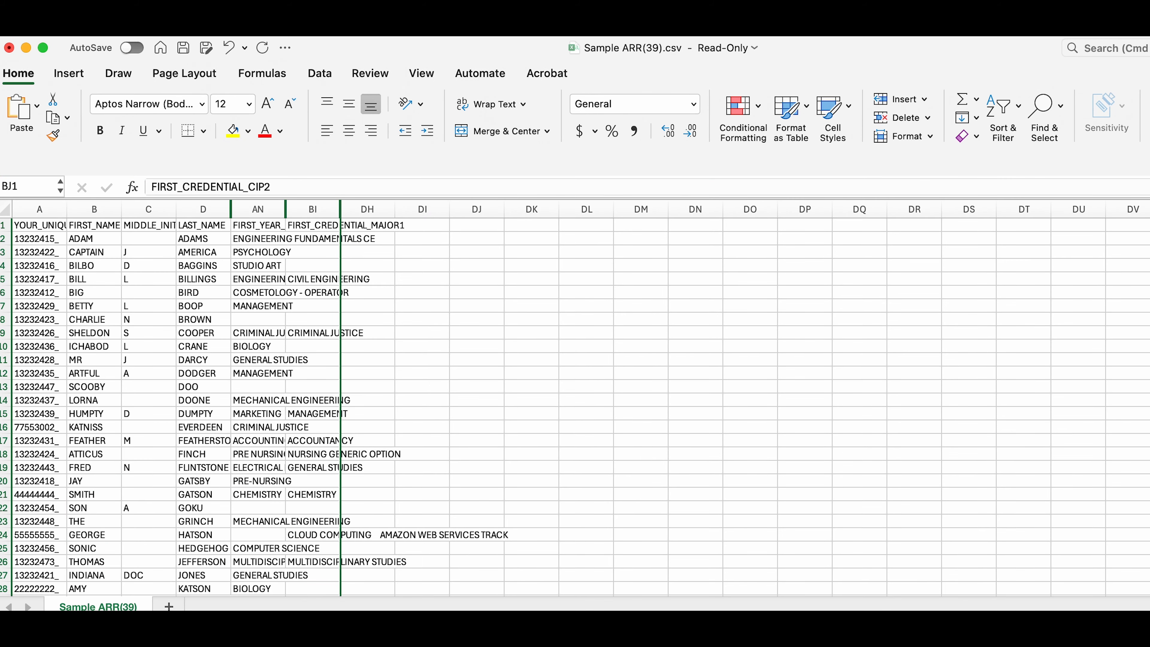
Step: Autofit columns A, B, C, D, AN and BI to their contents
click(65, 209)
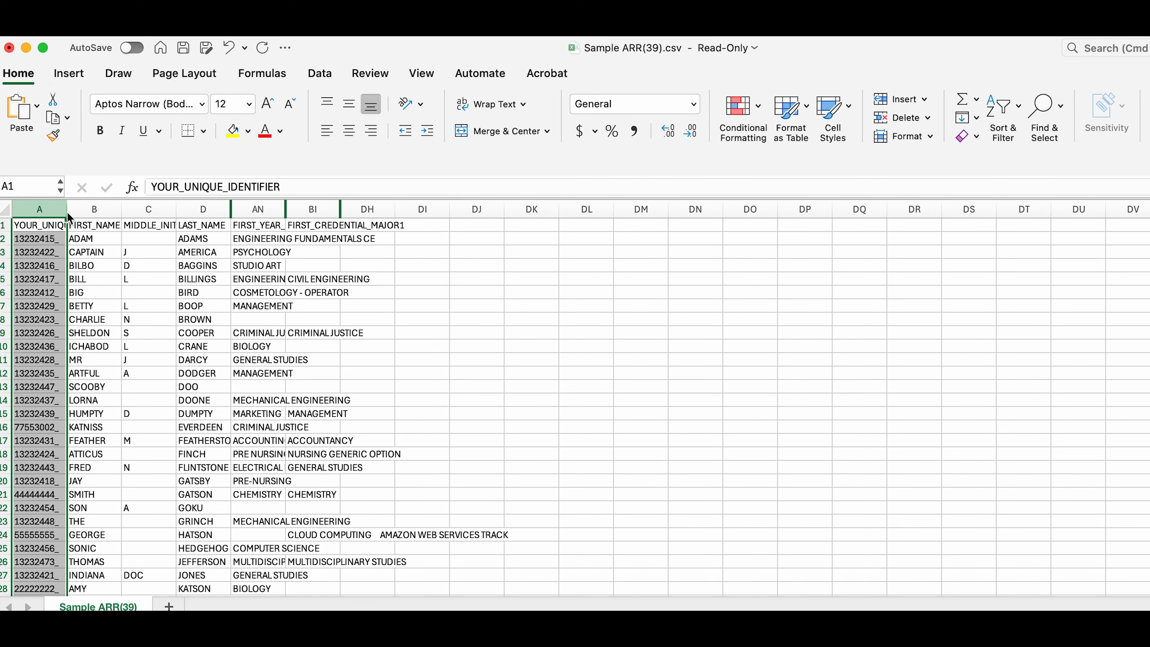
double_click(66, 209)
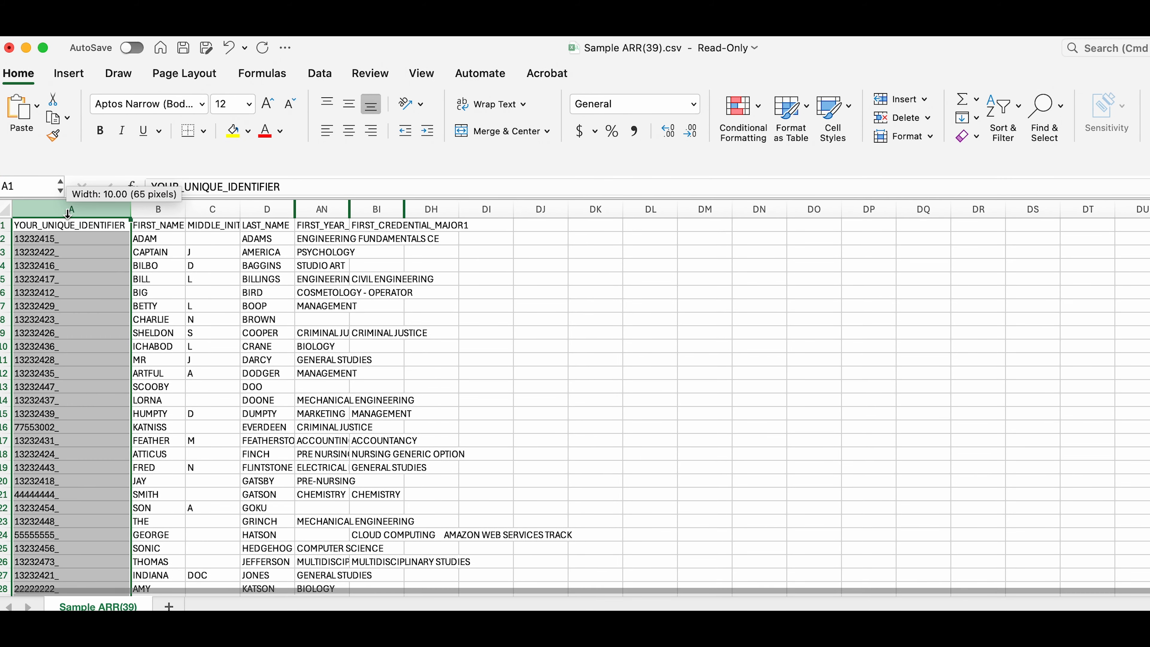
double_click(185, 209)
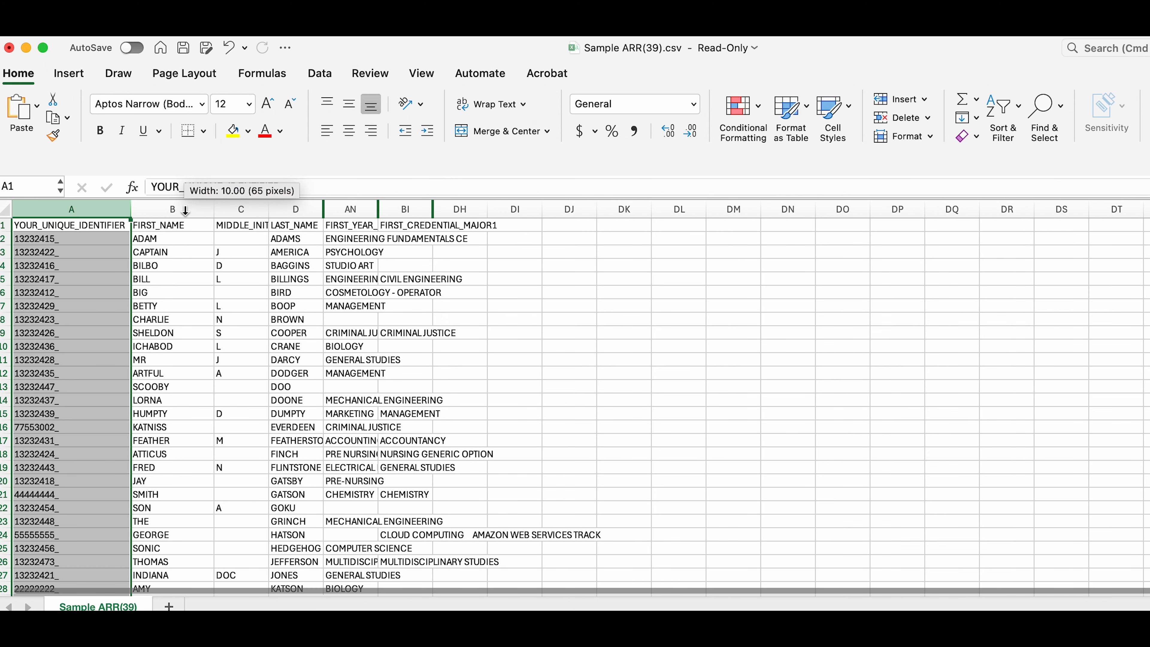
double_click(269, 208)
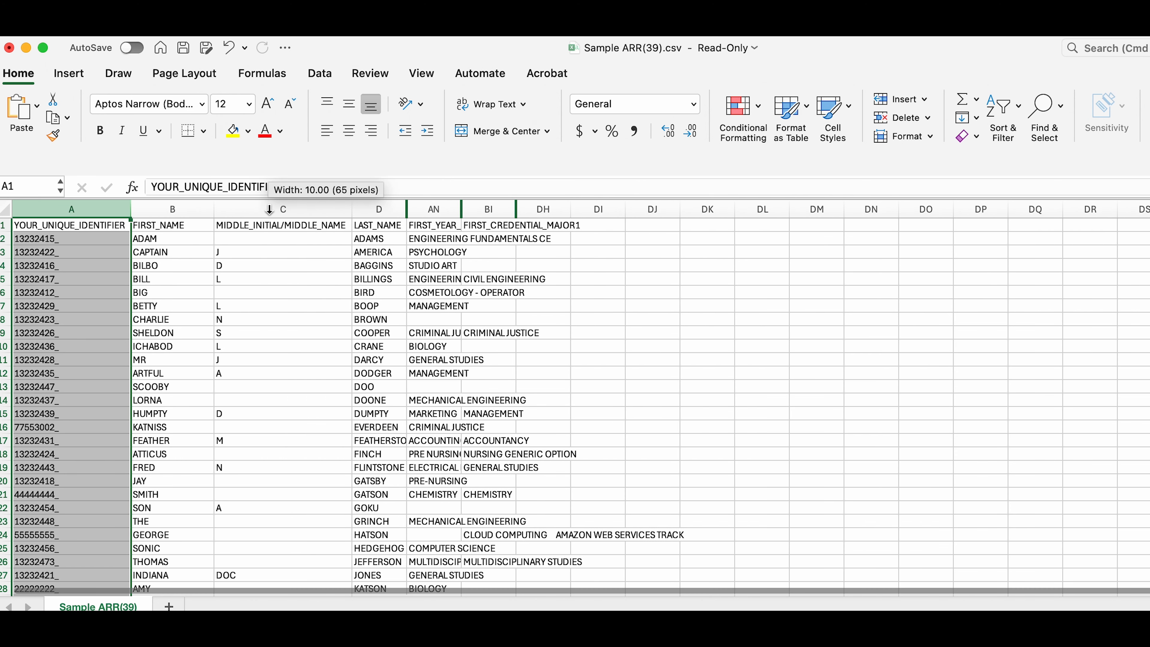
double_click(407, 208)
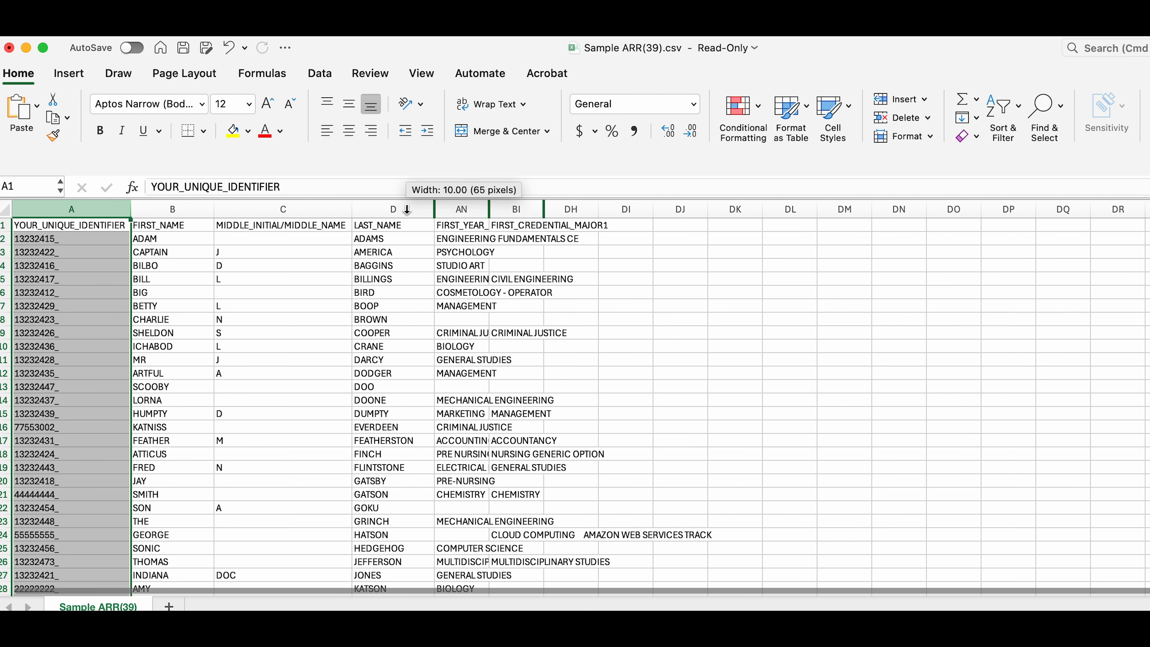
double_click(489, 209)
double_click(653, 209)
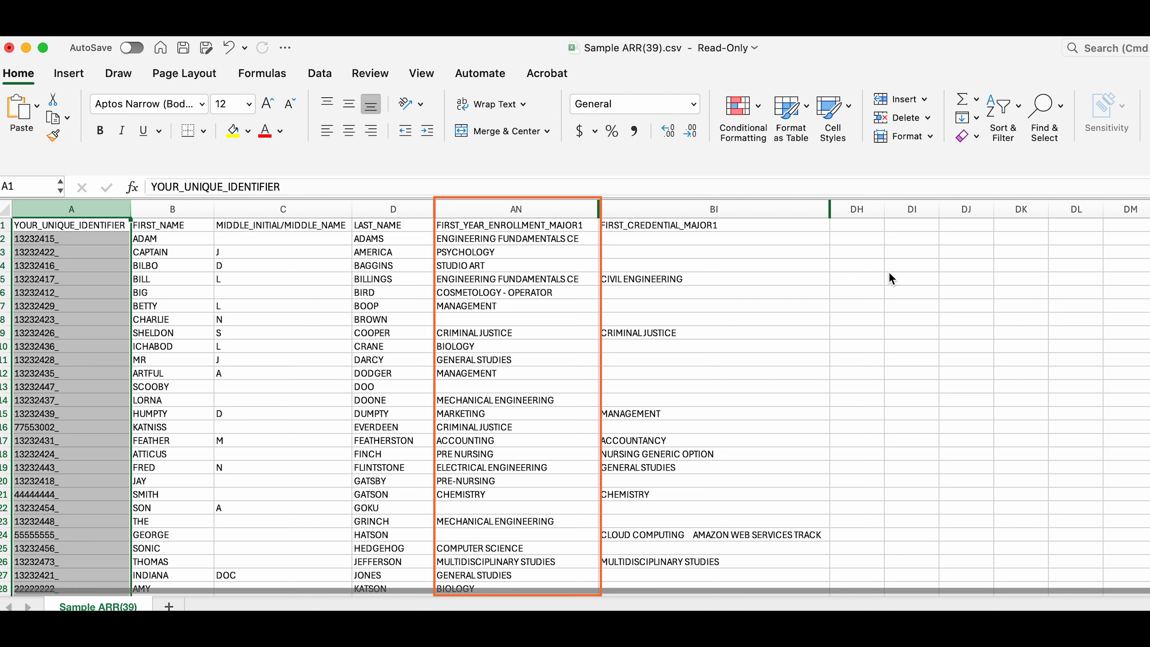
Step: Enter =IF(ISBLANK(BI2),"N/A",IF(AN2=BI2,"Y","N")) in DH2 and fill it down the column
click(859, 241)
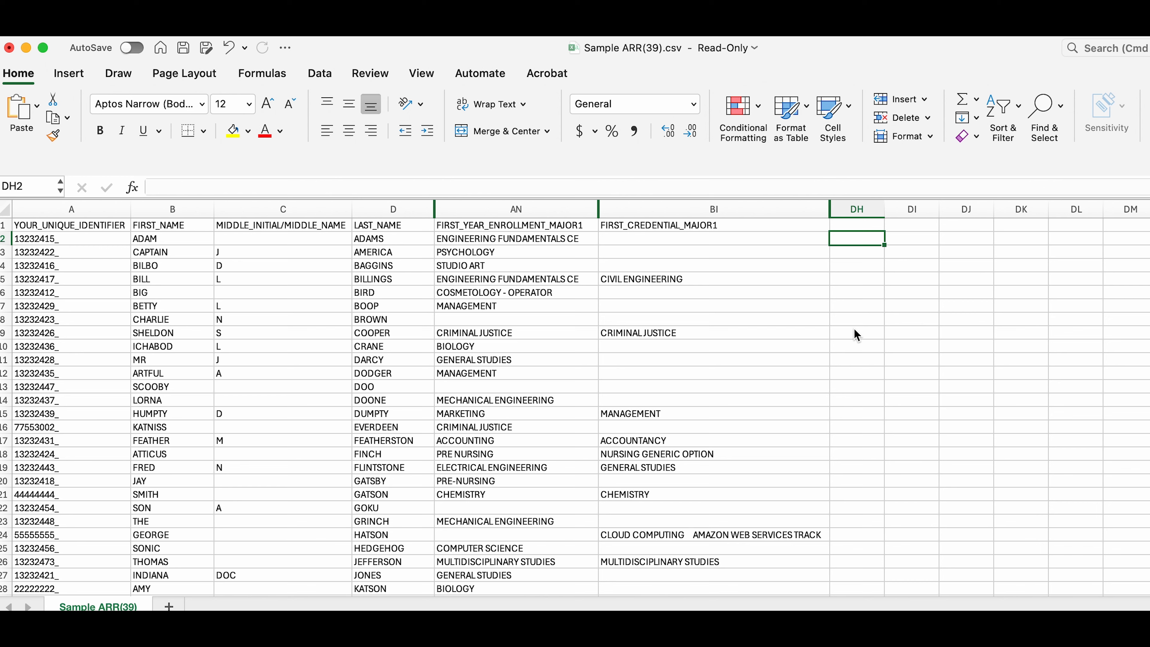
click(557, 186)
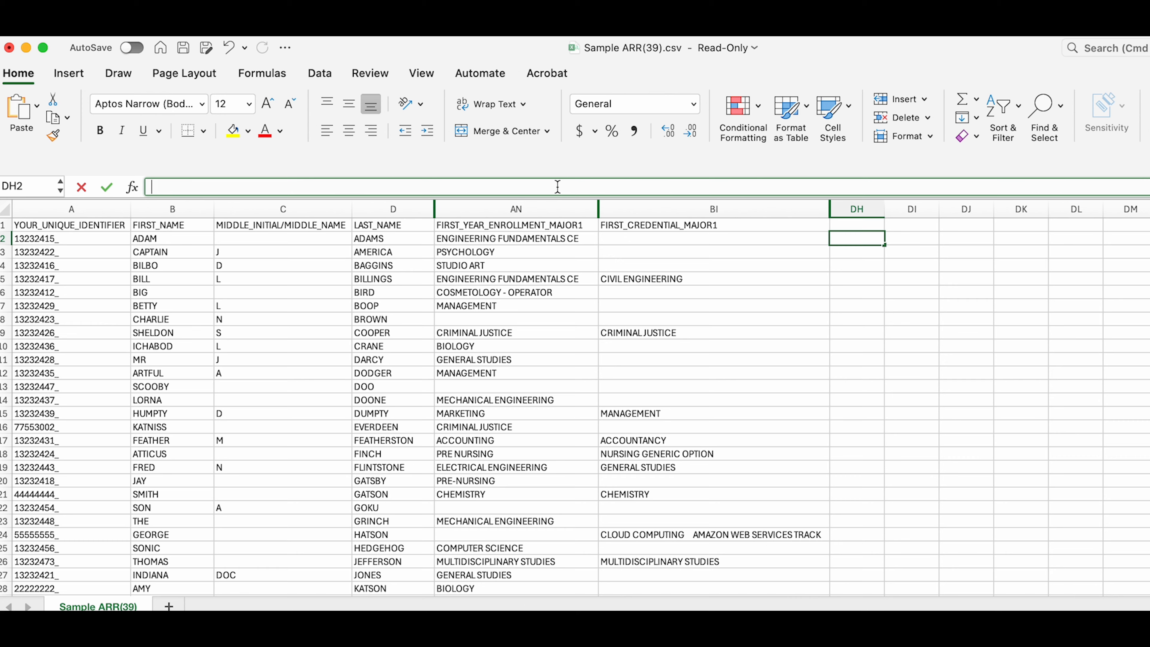
text(=IF(AN2=BI2,)
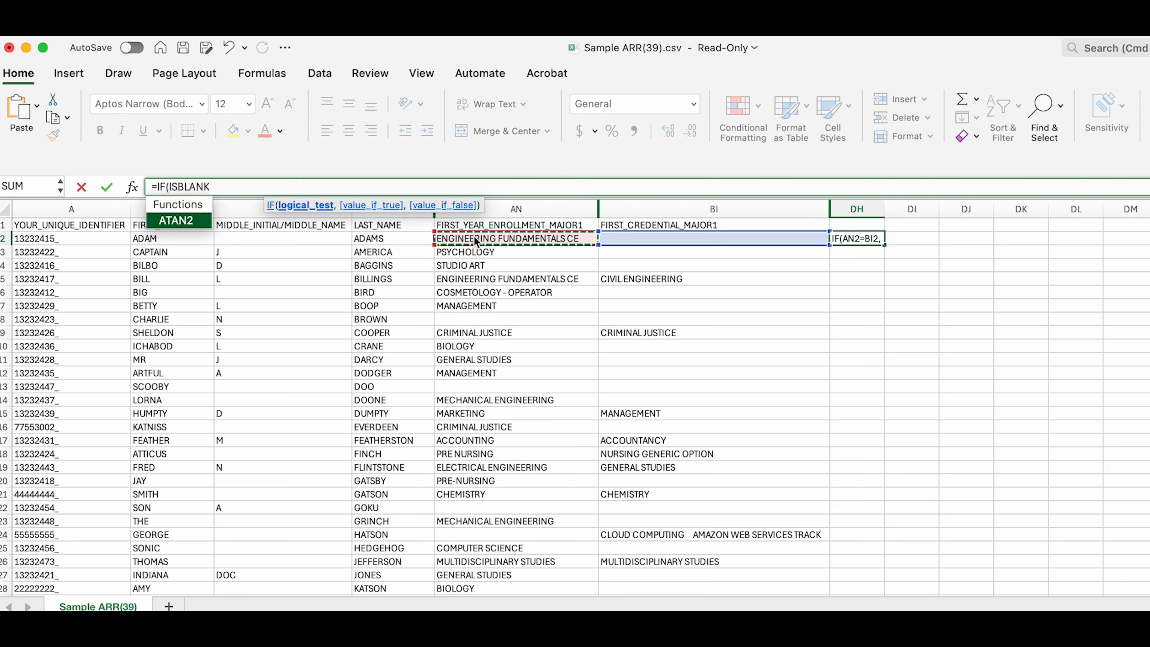
text(BI2),)
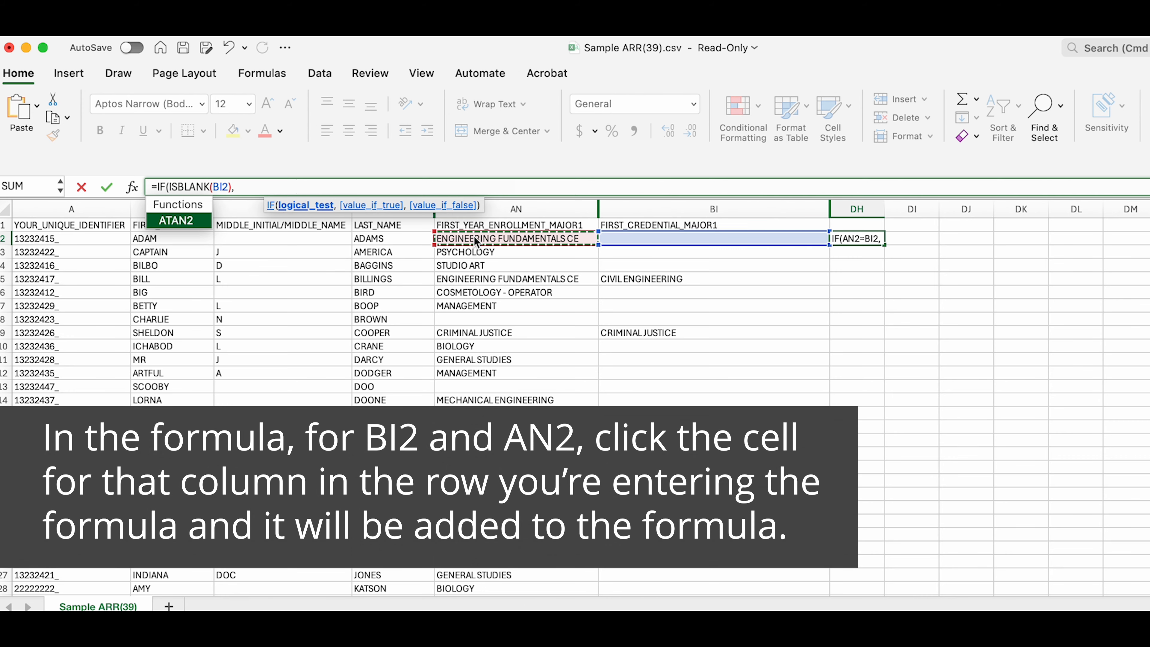
text("N/A",)
text(IF()
click(476, 240)
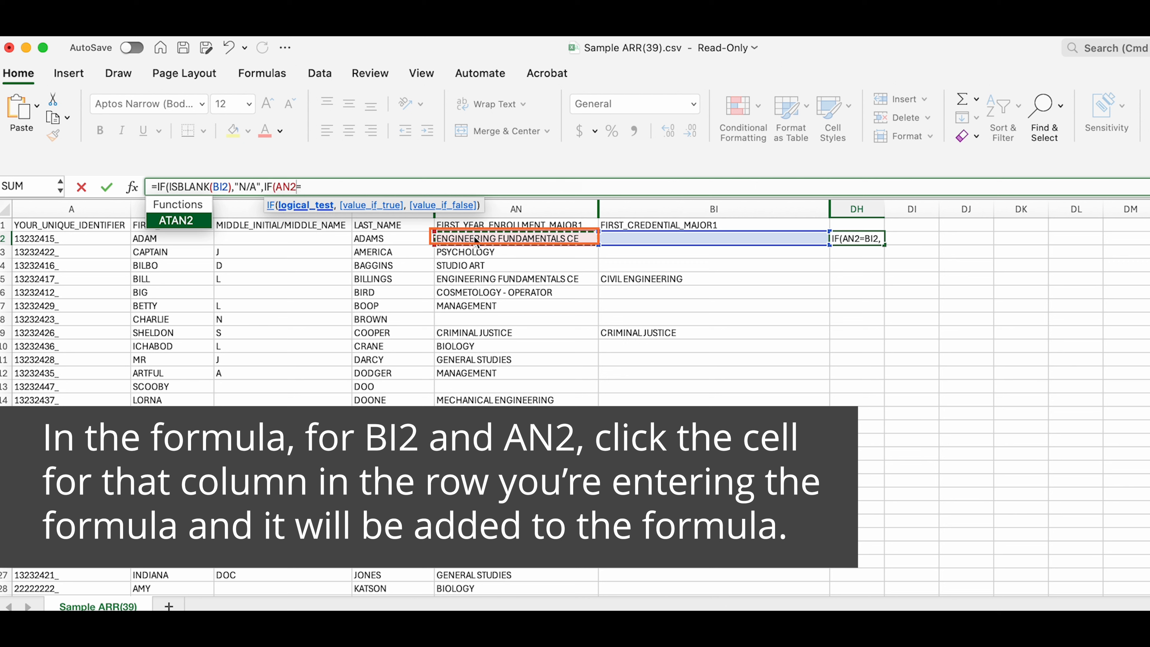
text(=BI2,)
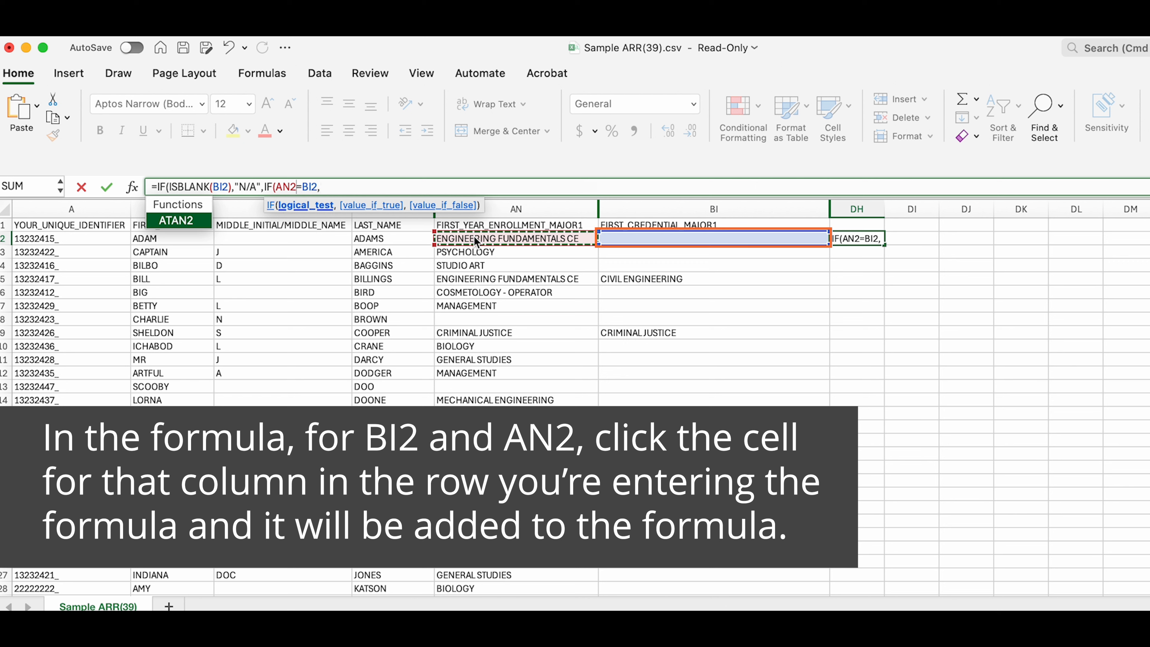
text("Y",)
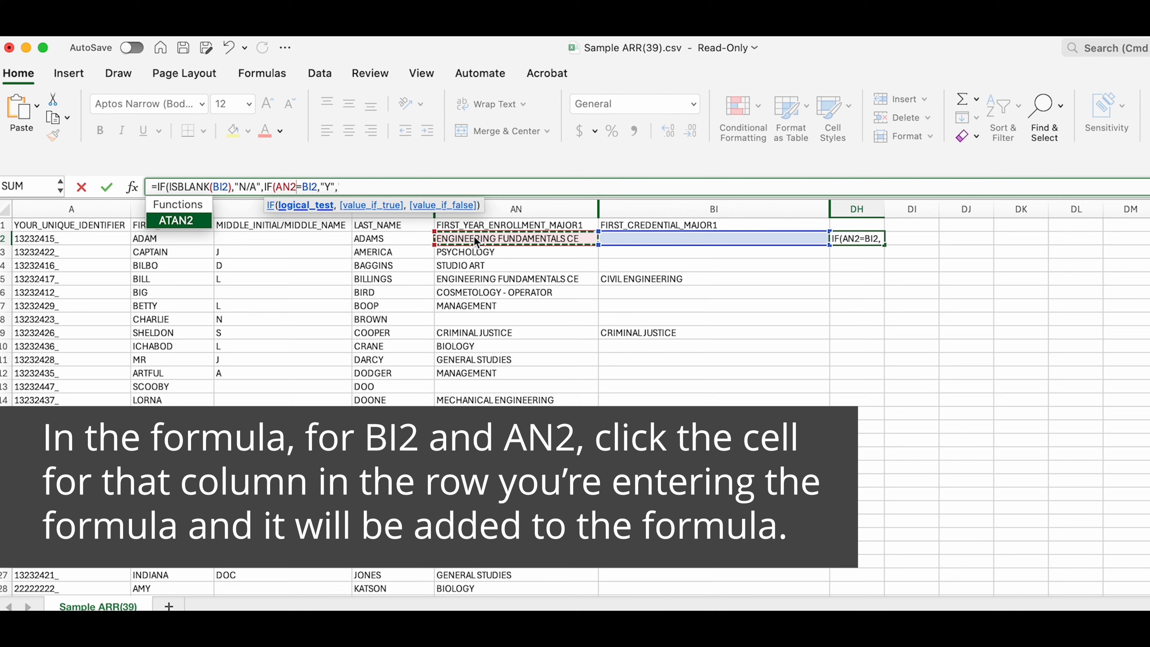
text("N")))
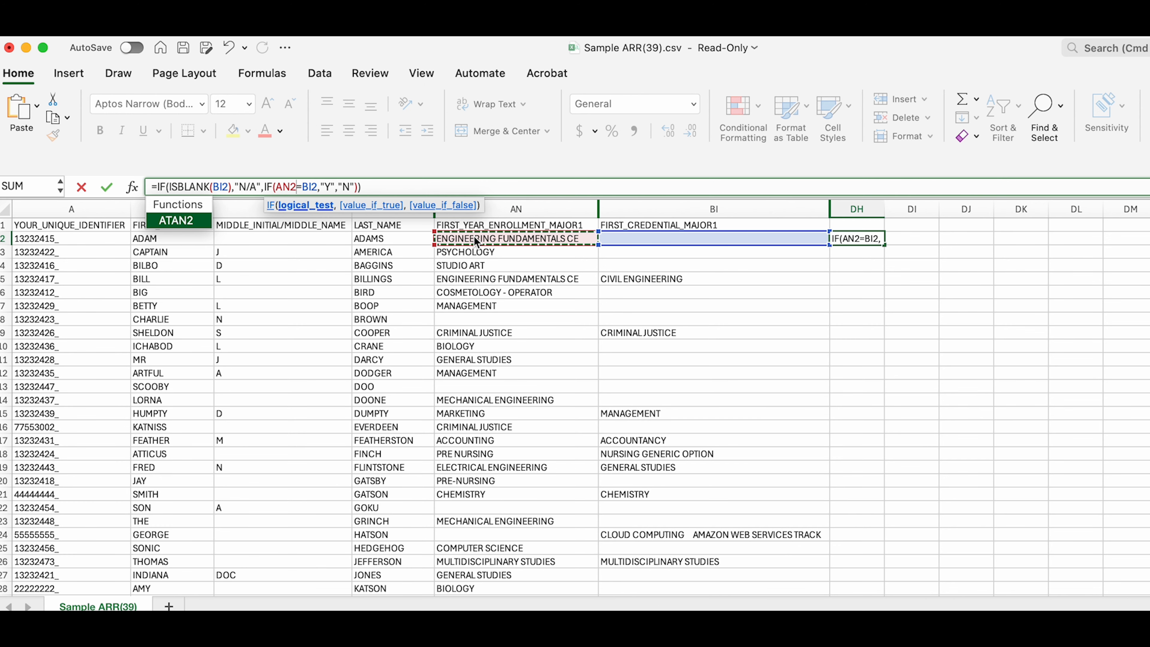
key(Return)
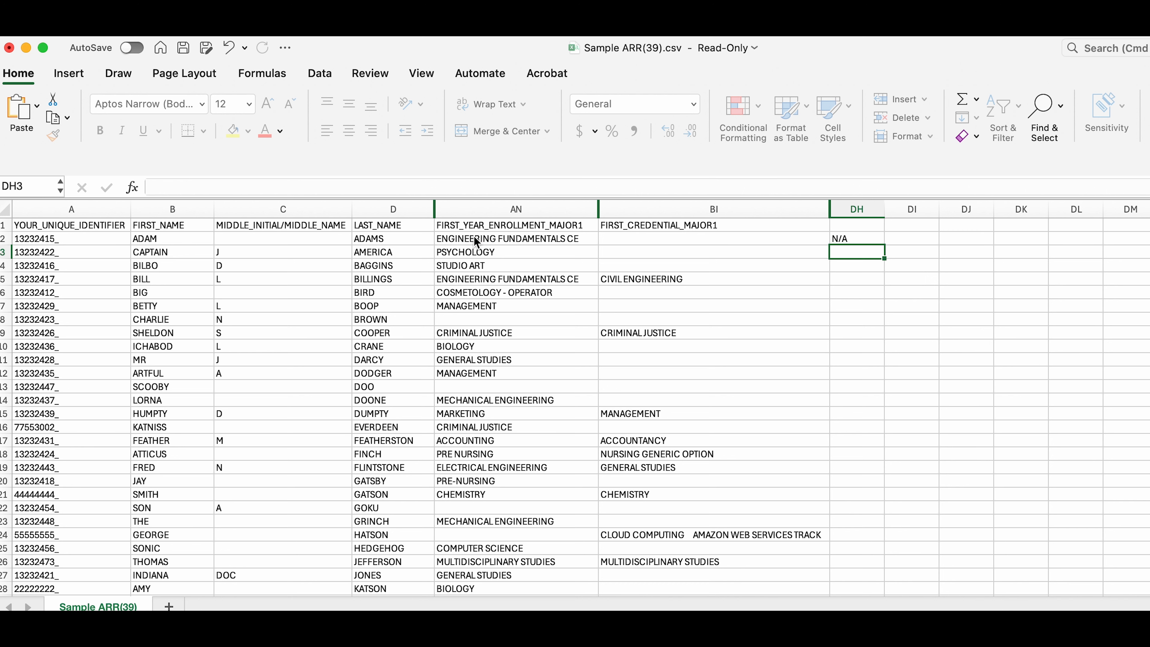
click(868, 238)
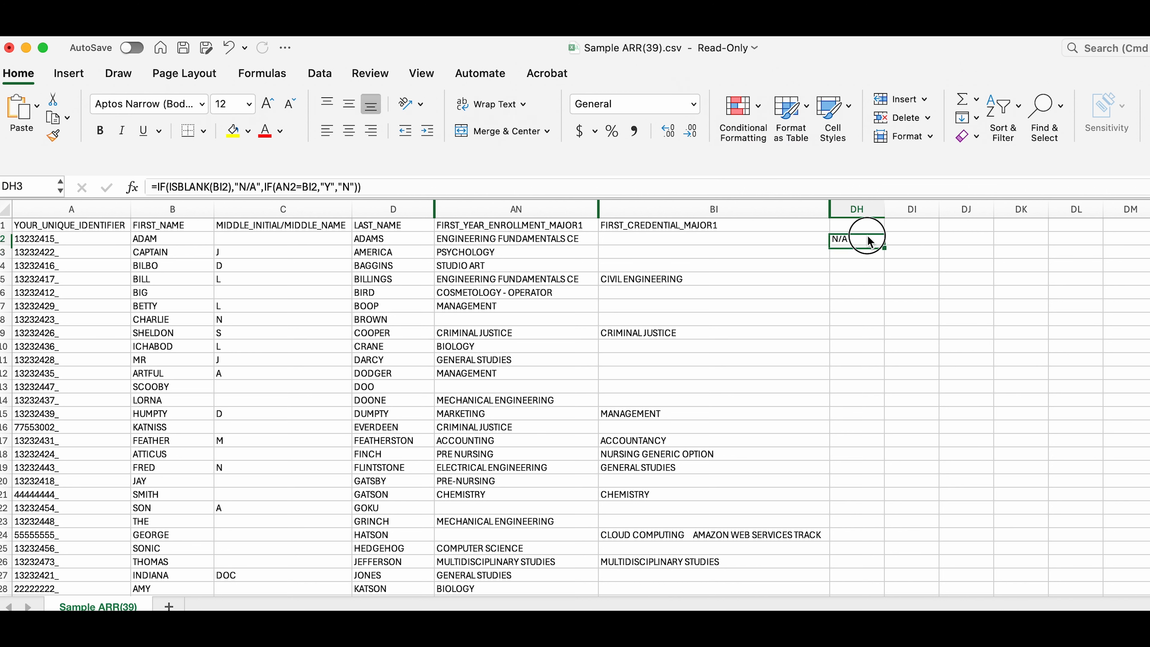
double_click(884, 245)
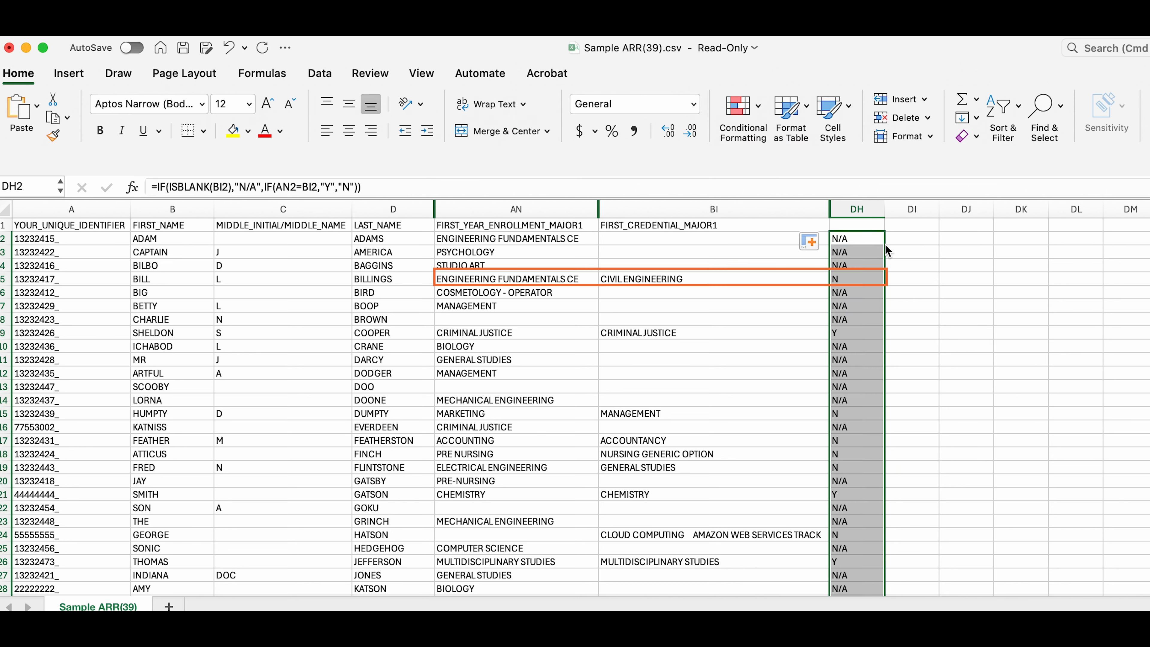
Step: Label column DH with the header Major Consistent?
click(865, 224)
text(Major)
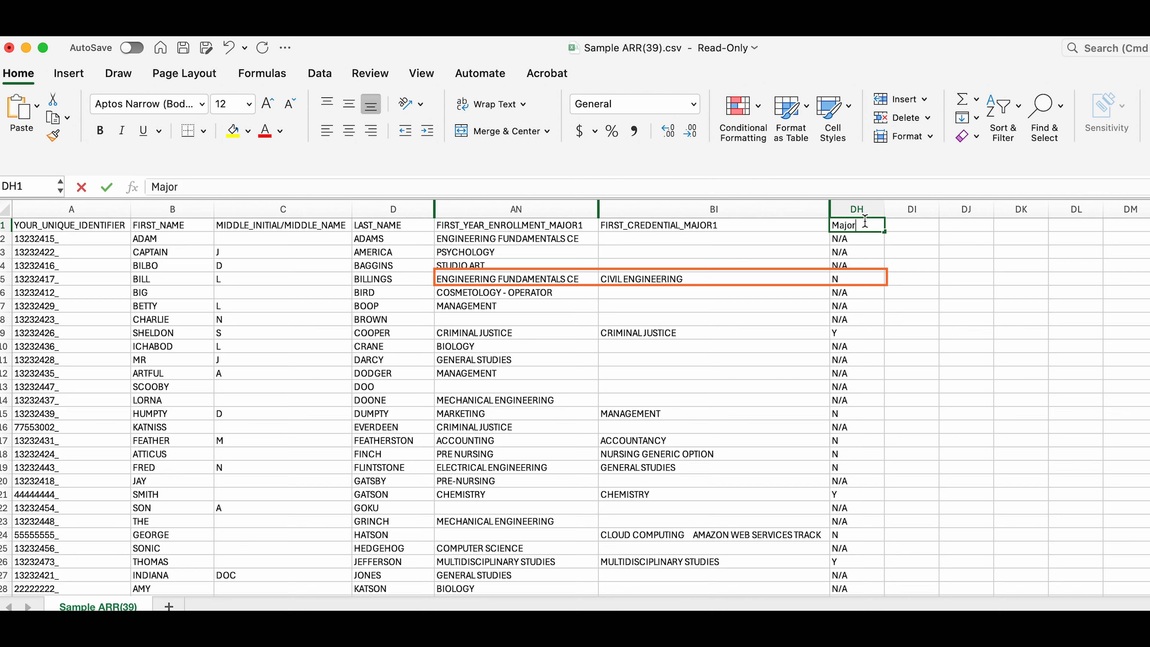
text( Consistent?)
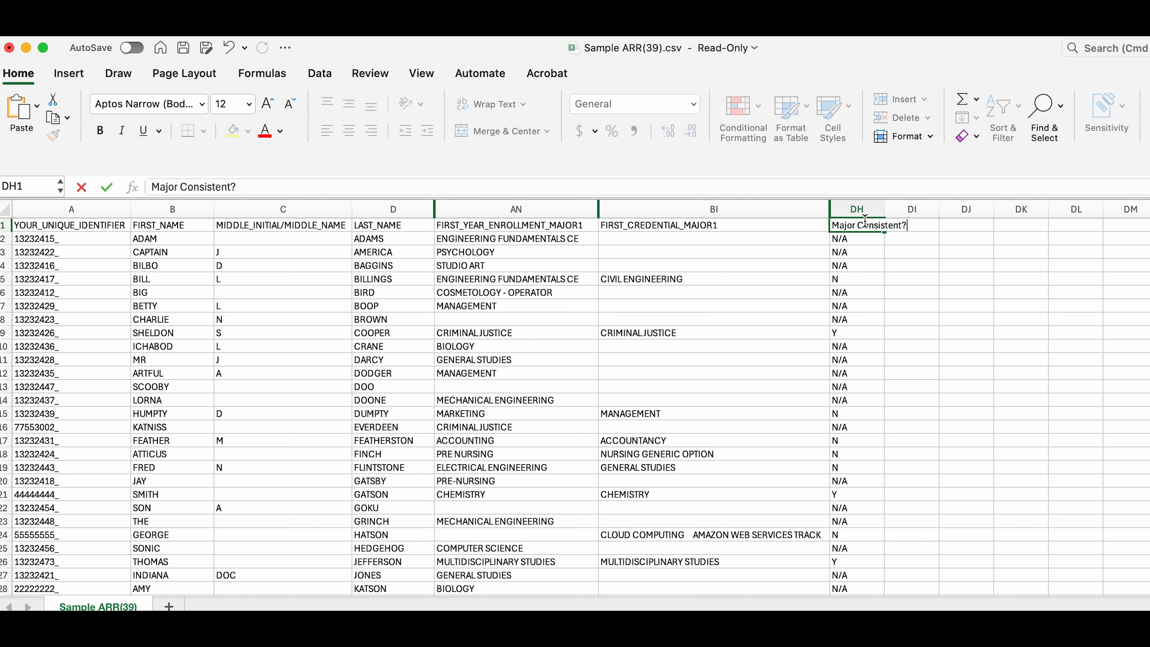
key(Return)
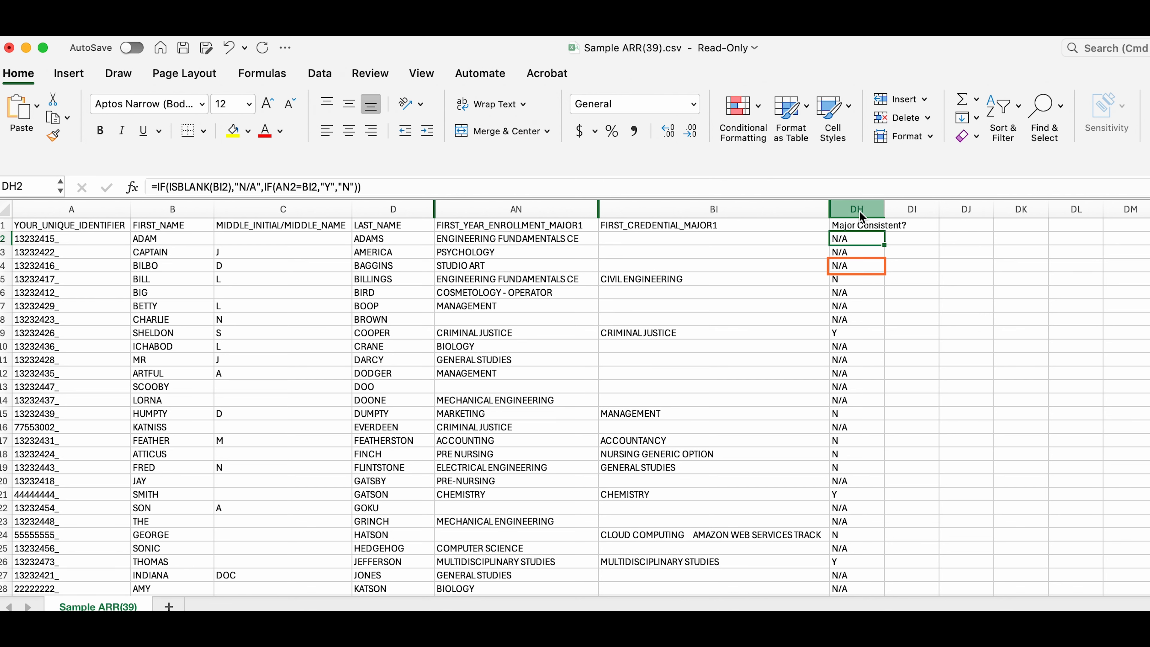
Step: Turn on filtering and filter the Major Consistent? column to show only Y rows
click(861, 223)
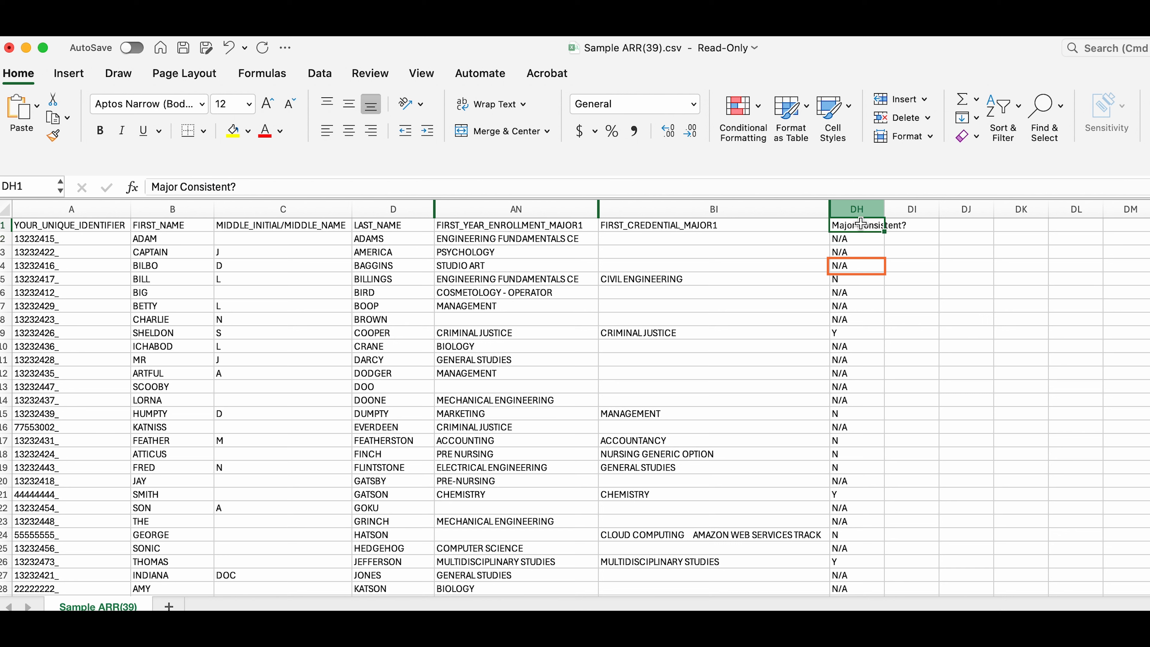
click(1015, 108)
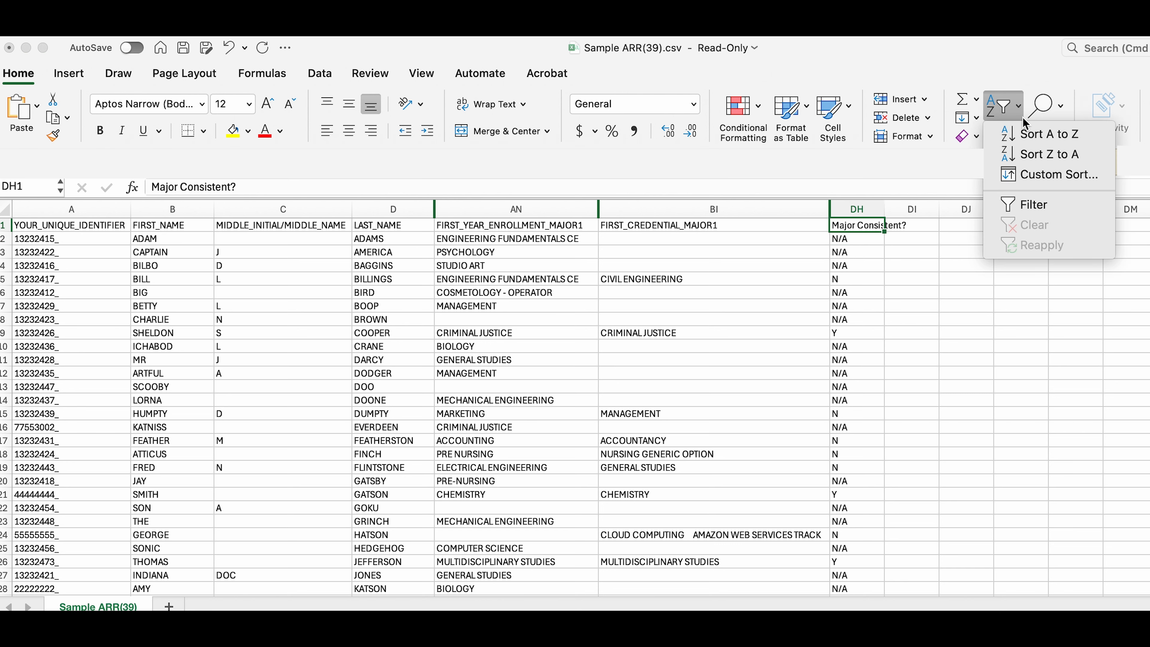
click(1029, 201)
key(Down)
click(877, 225)
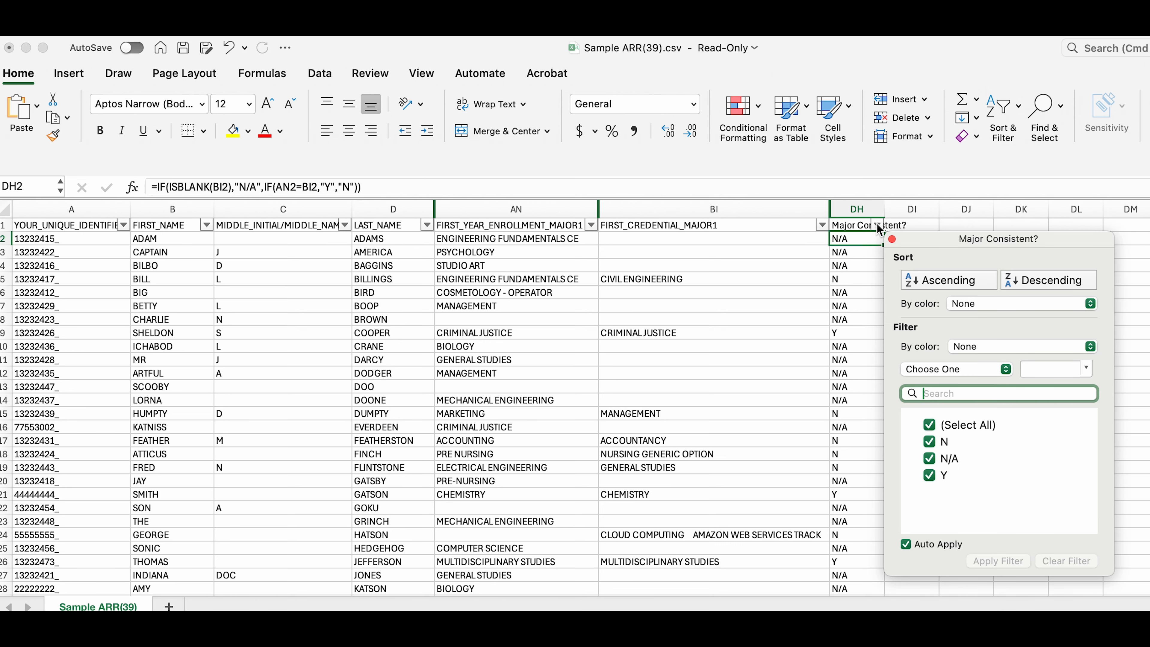
click(929, 424)
click(931, 475)
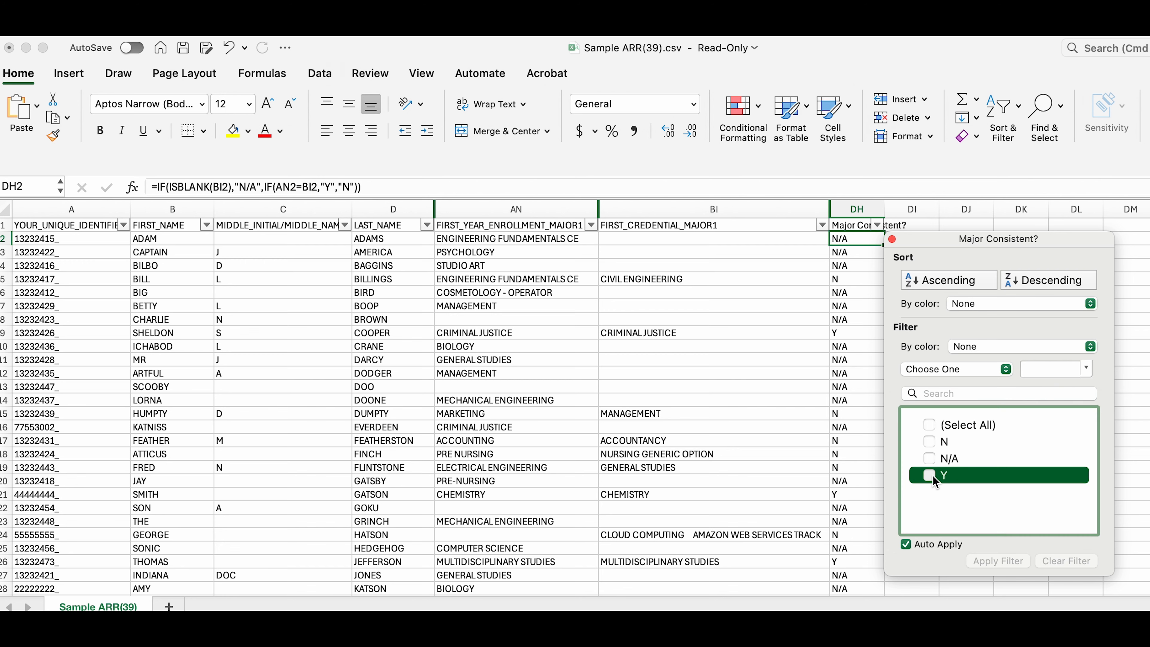
click(834, 421)
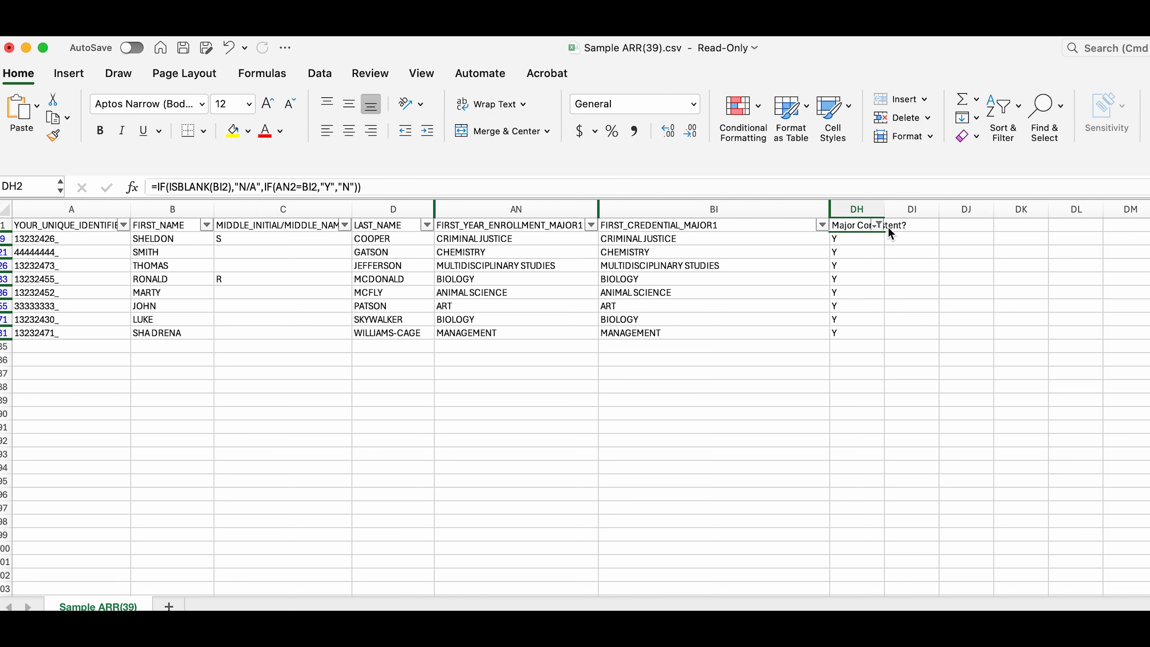
Step: Change the Major Consistent? filter to show only N rows
click(877, 223)
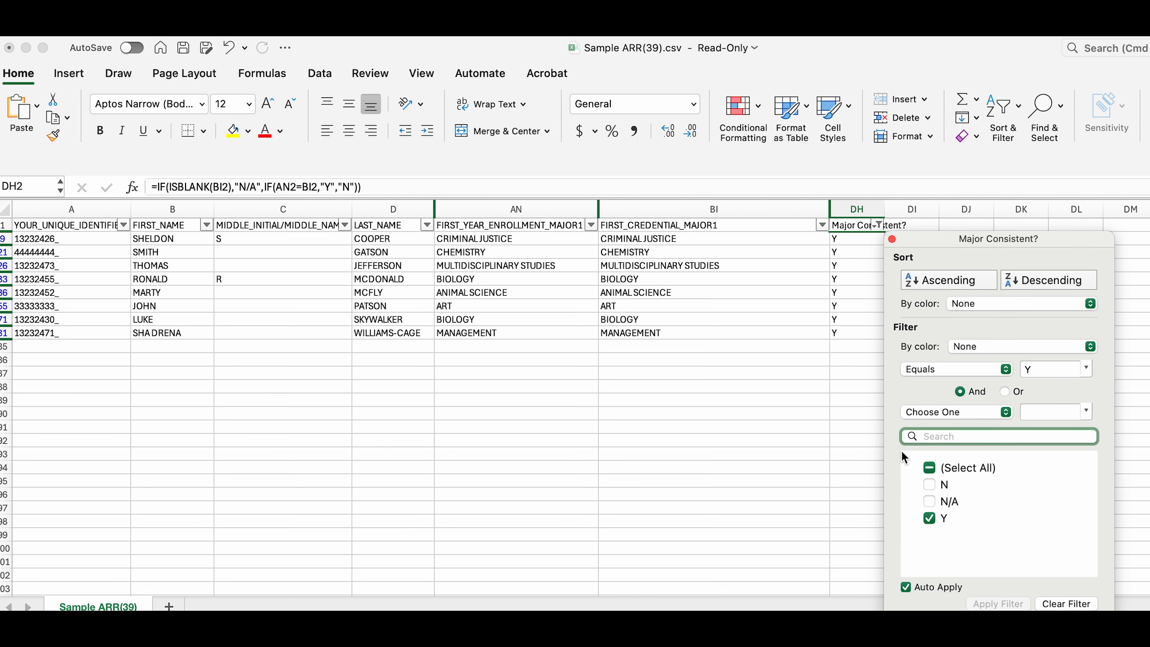
click(935, 518)
click(928, 485)
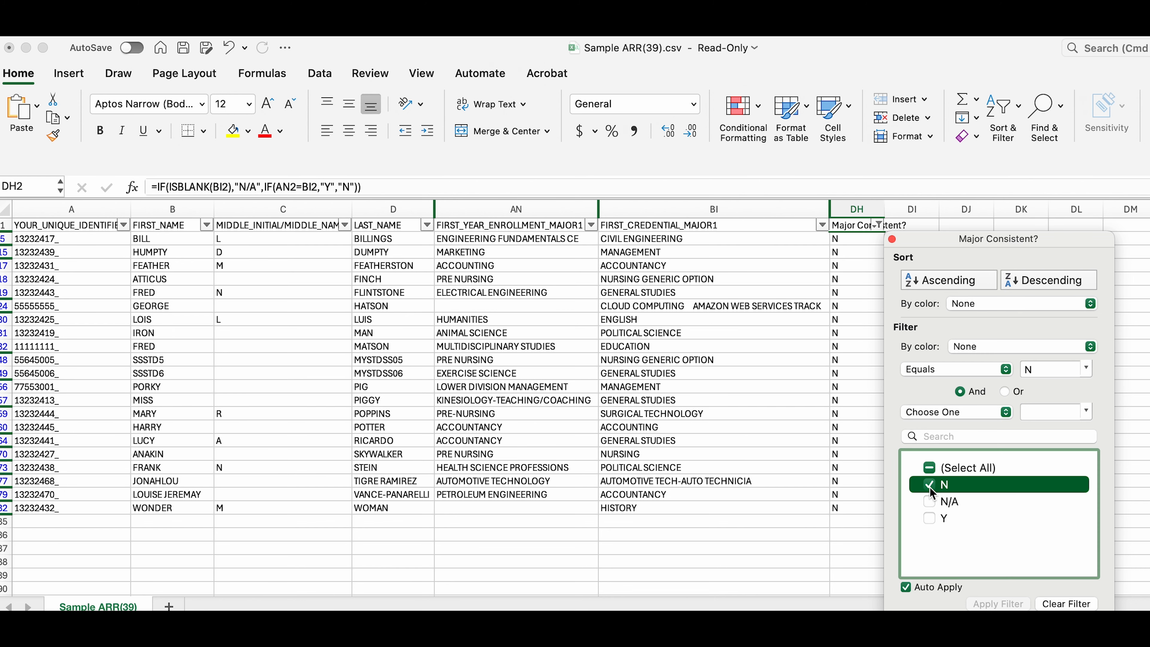
click(891, 239)
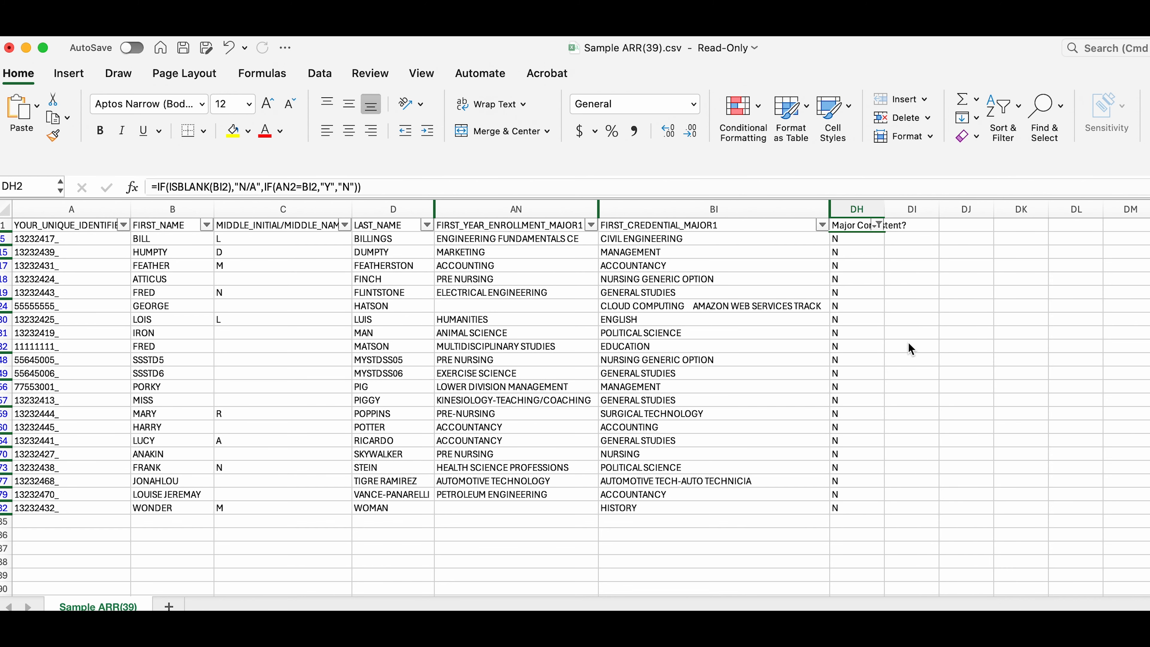